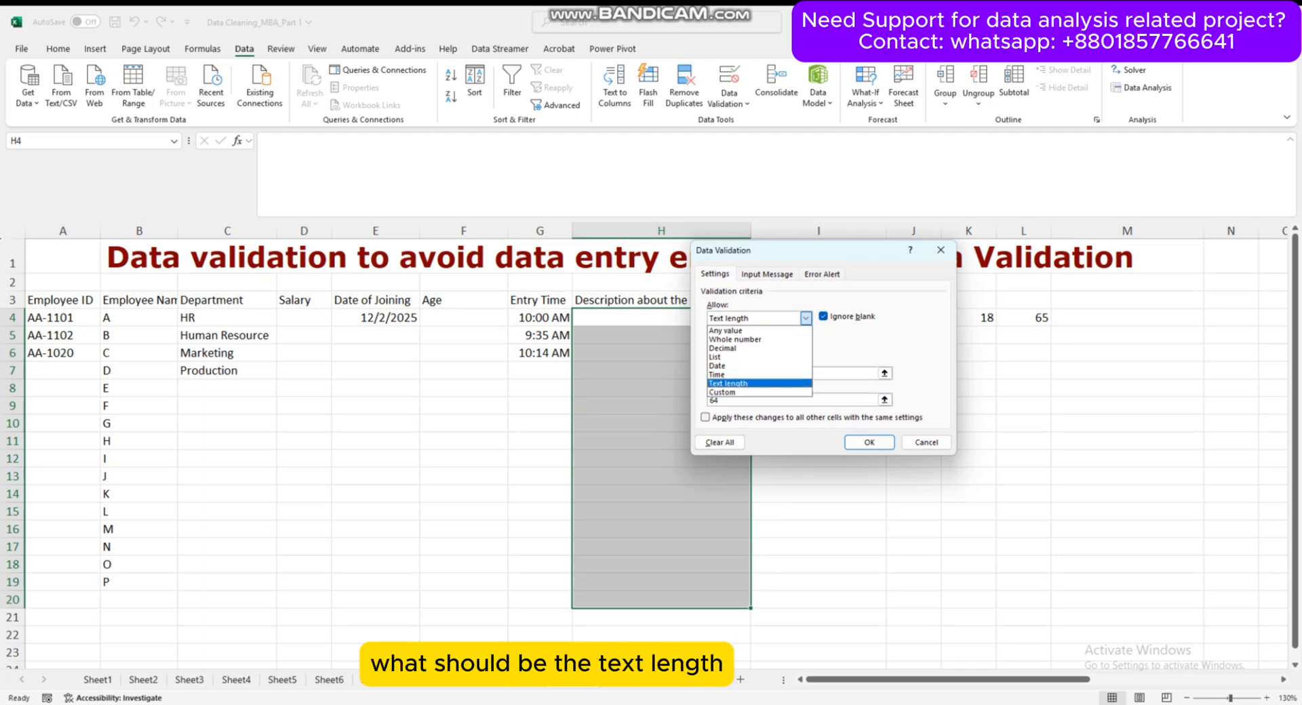
Restrict the employee description cells H4:H20 to a text length less than 64 with data validation.
click(728, 384)
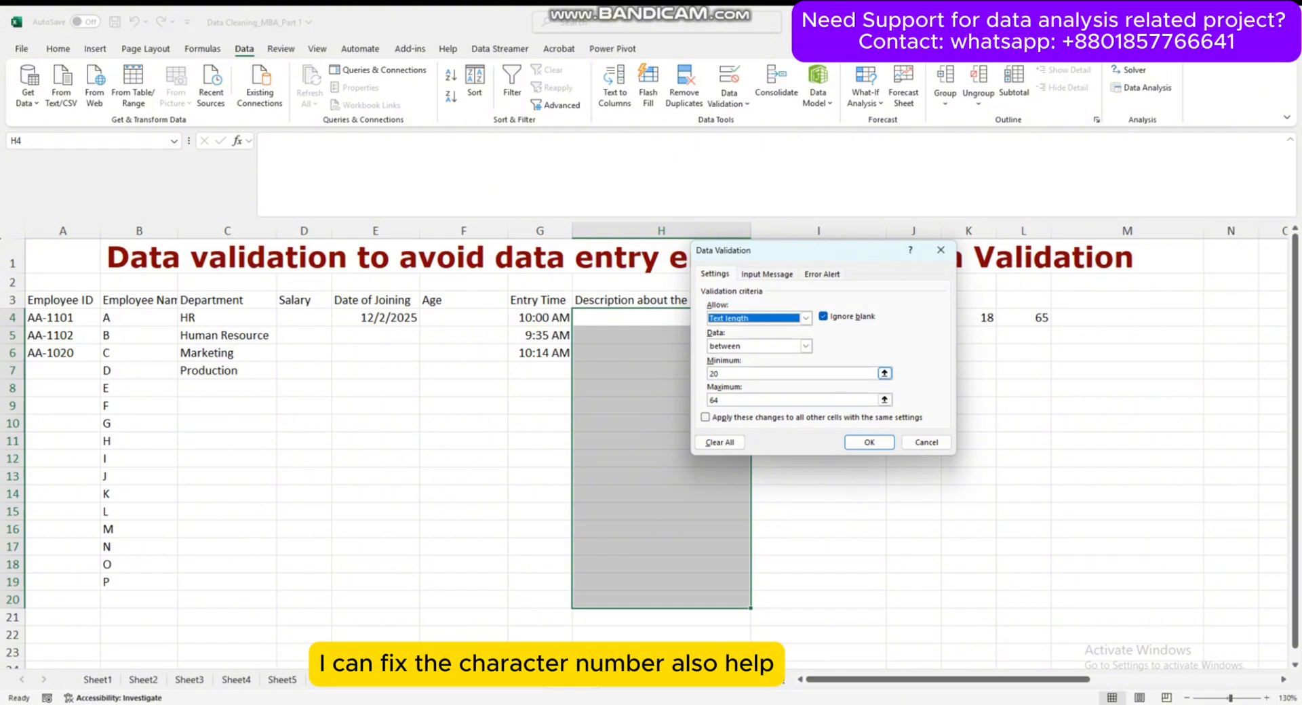
click(805, 345)
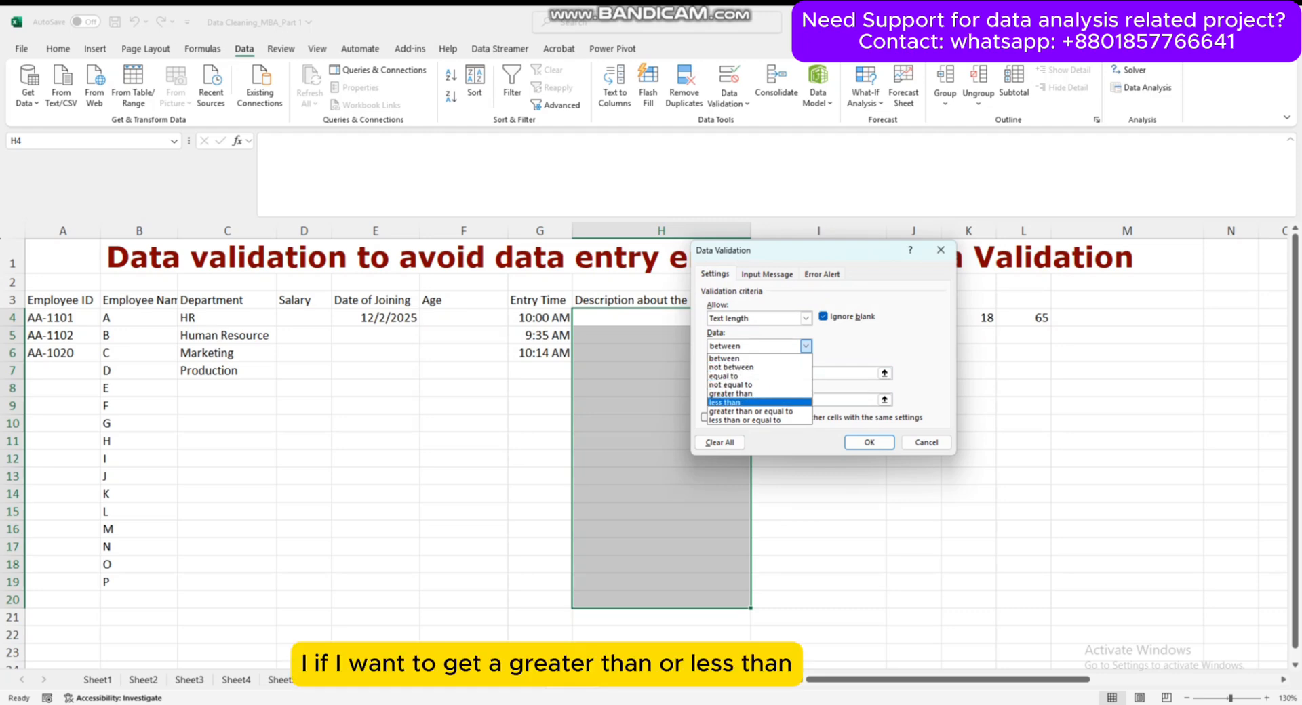
click(746, 402)
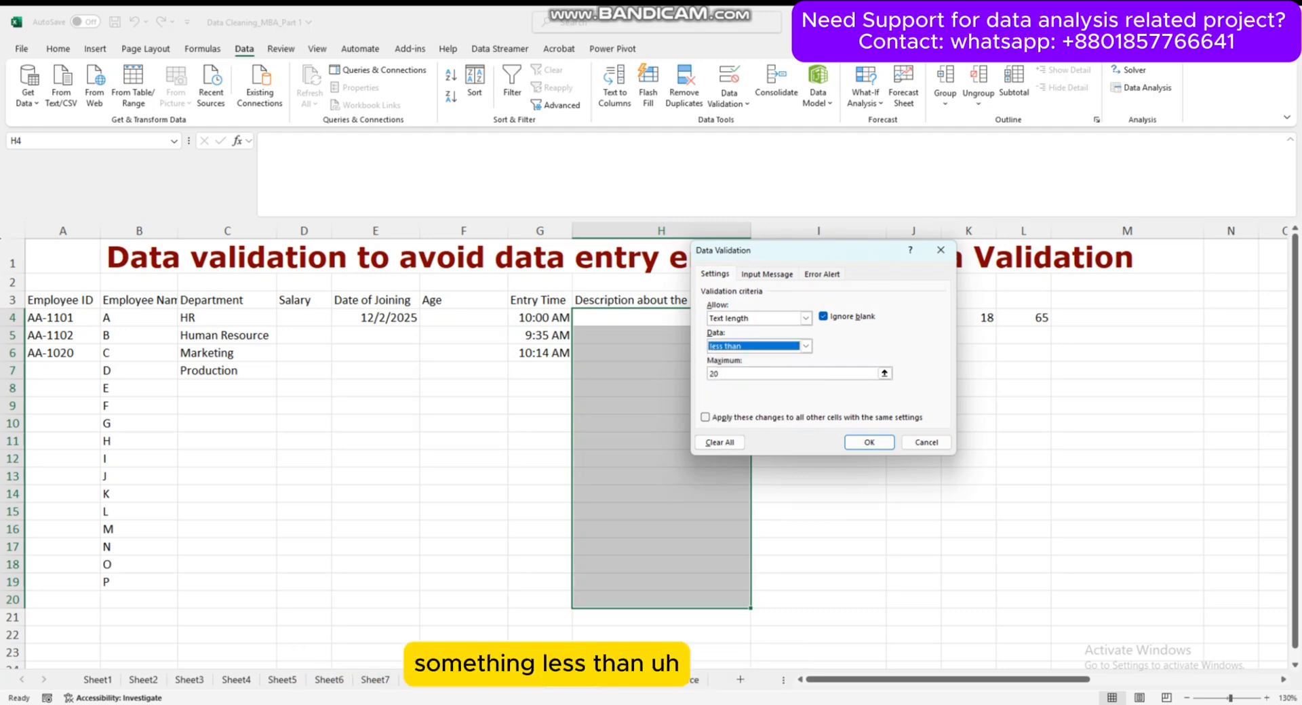
key(Tab)
text(64)
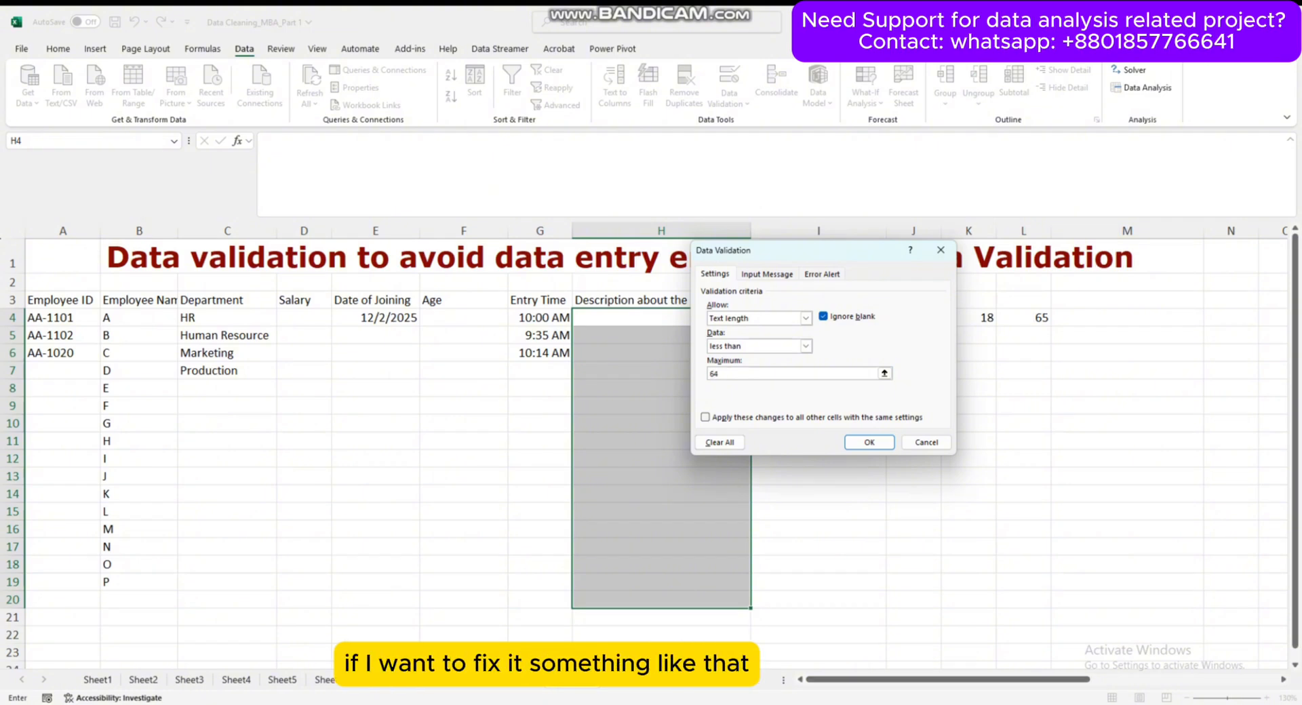
click(870, 442)
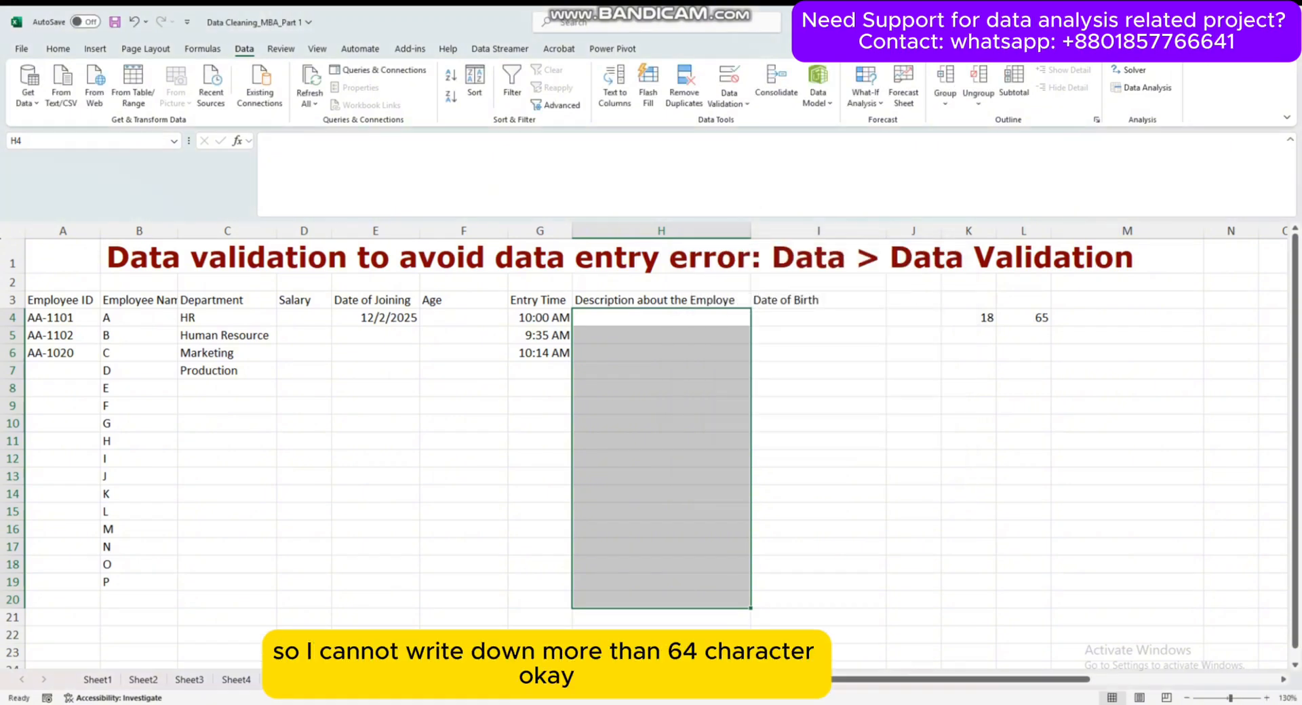
Try to enter "He is good HR. He is working more than 3 years in this organization." in cell H4, then discard the entry.
click(661, 318)
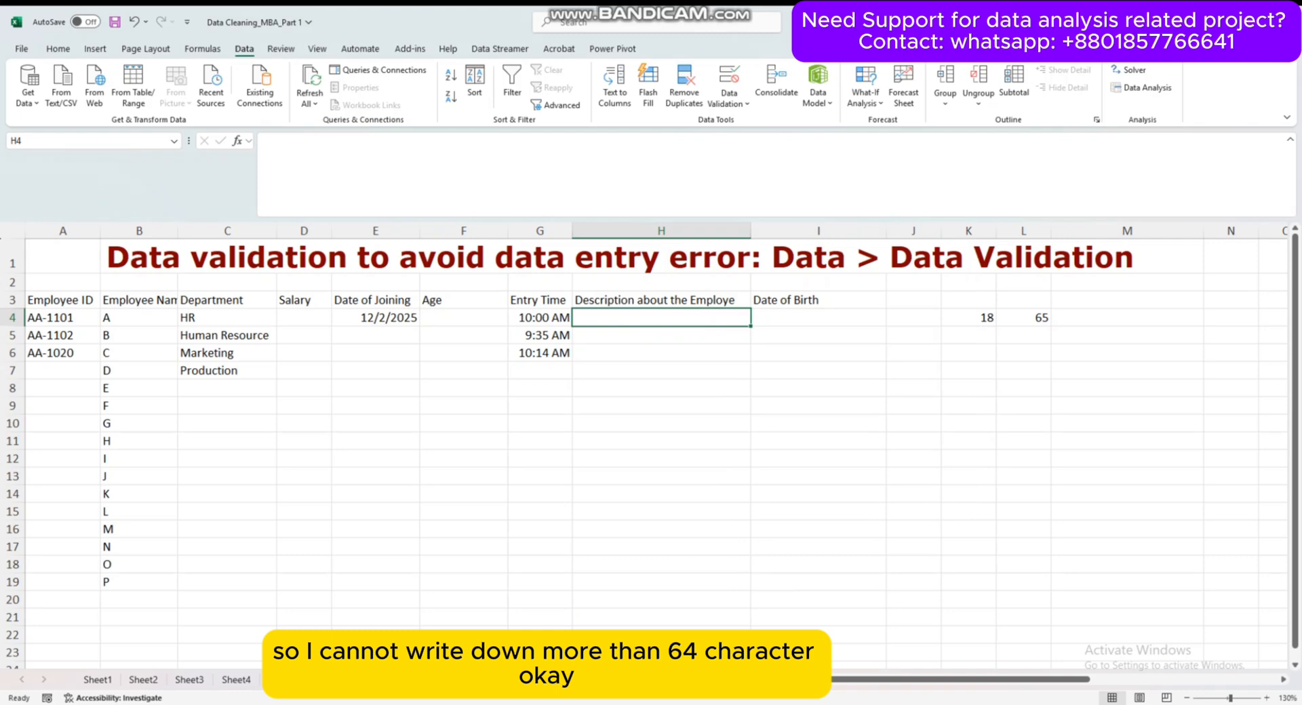
text(He is goog)
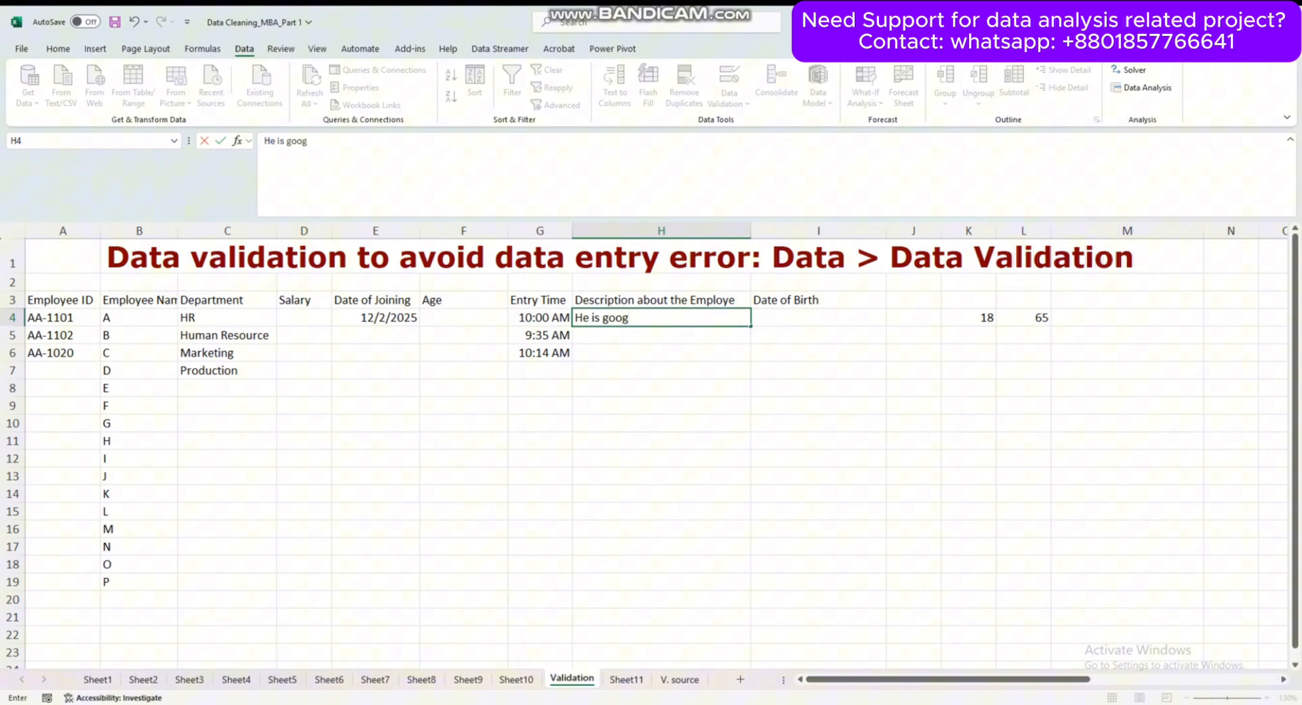
key(BackSpace)
text(d HR)
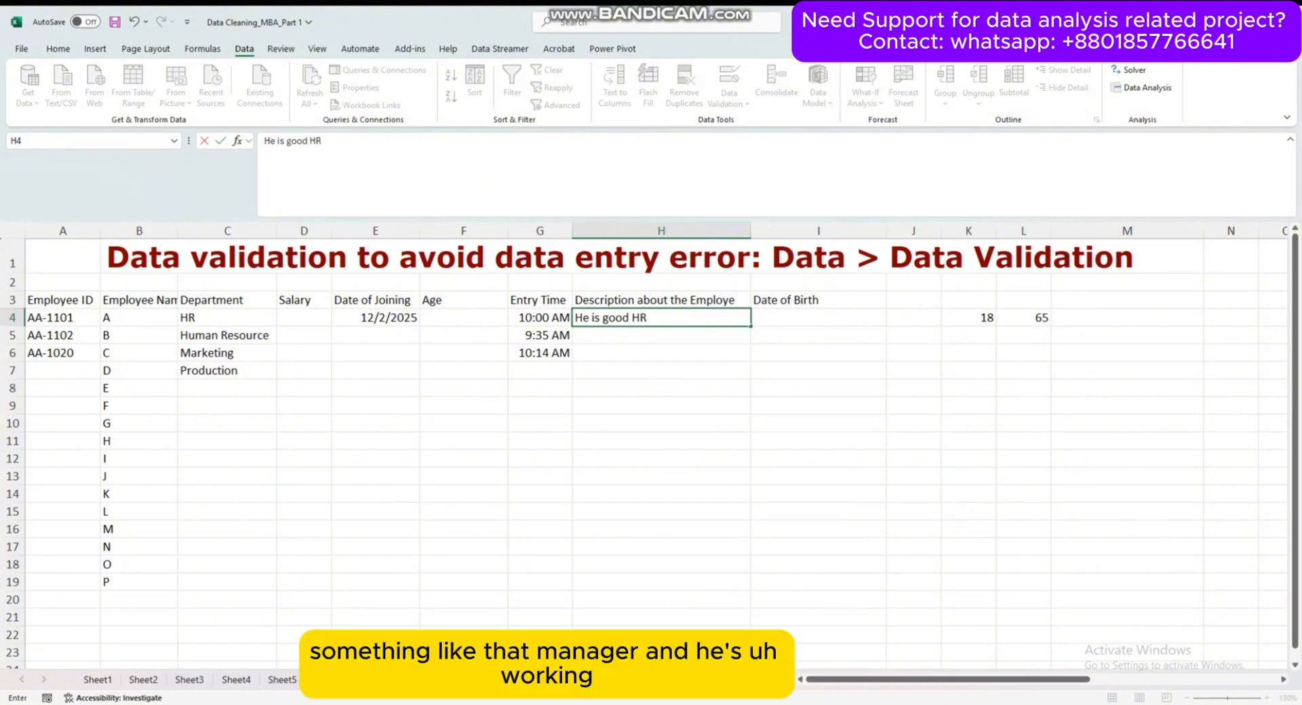
text(. He is working more)
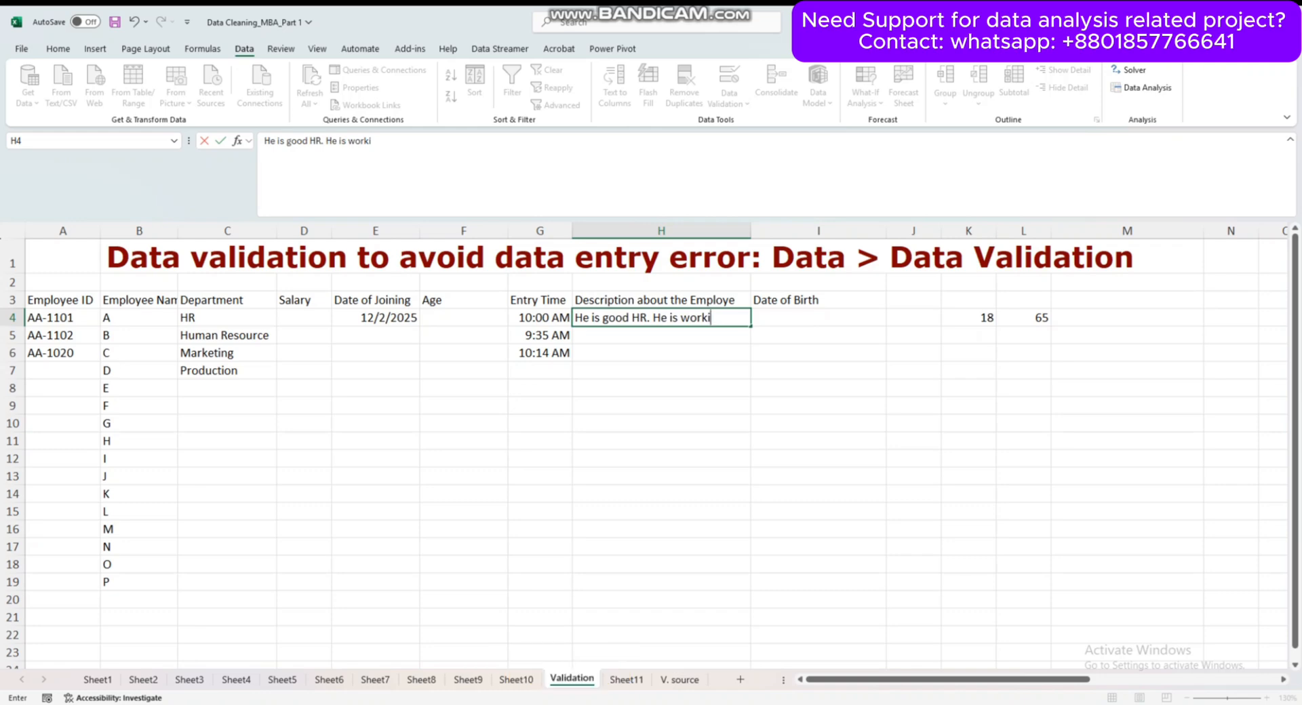
text( than )
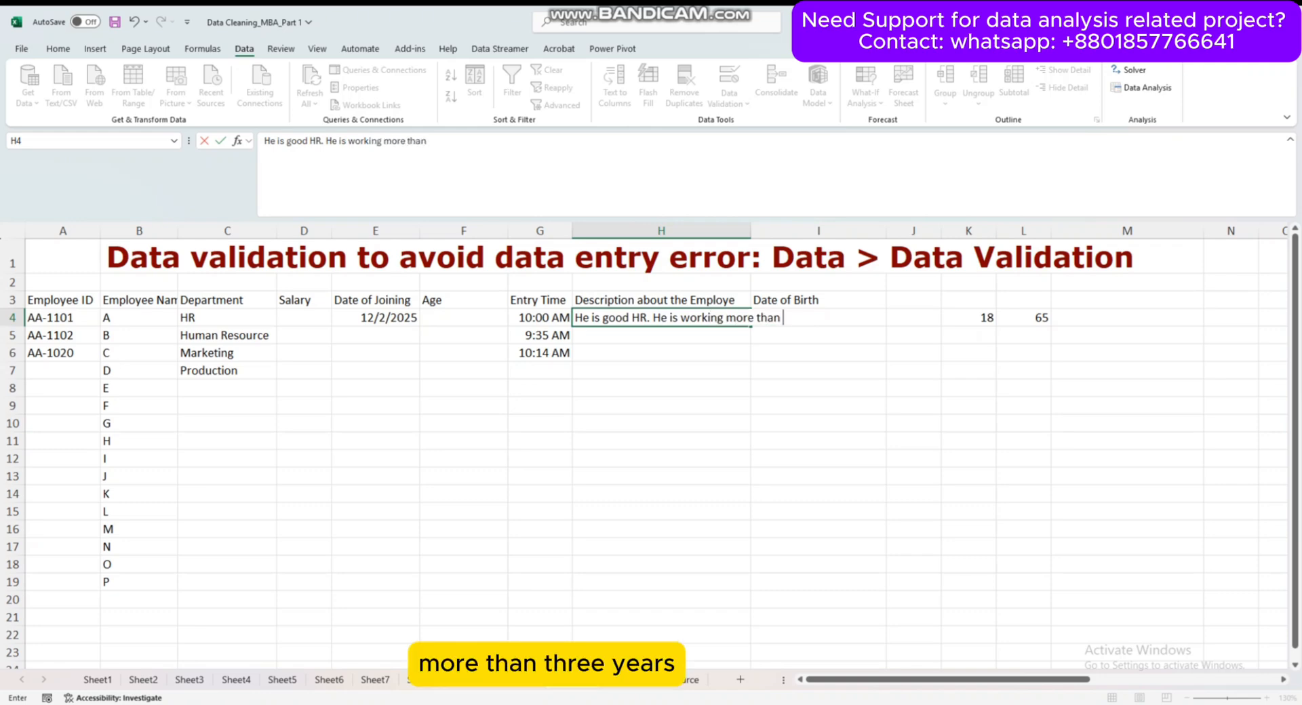
text(3 years)
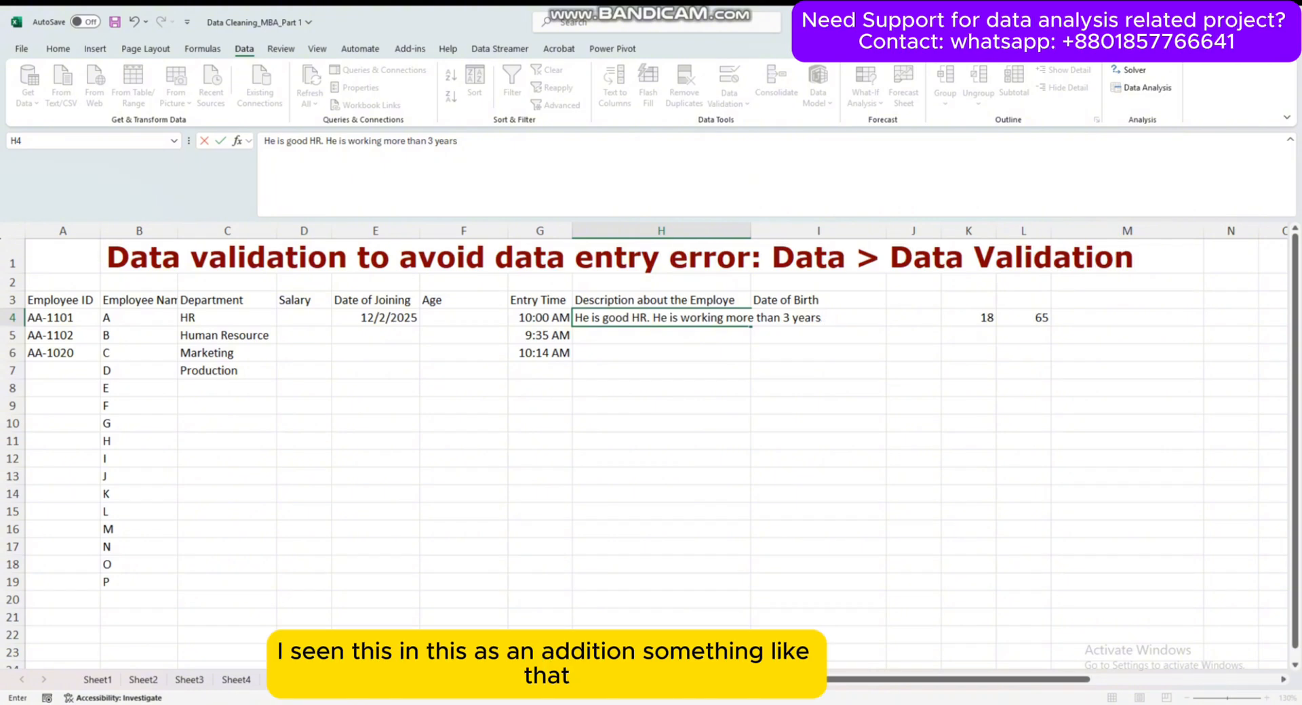
text( in this organi)
key(BackSpace)
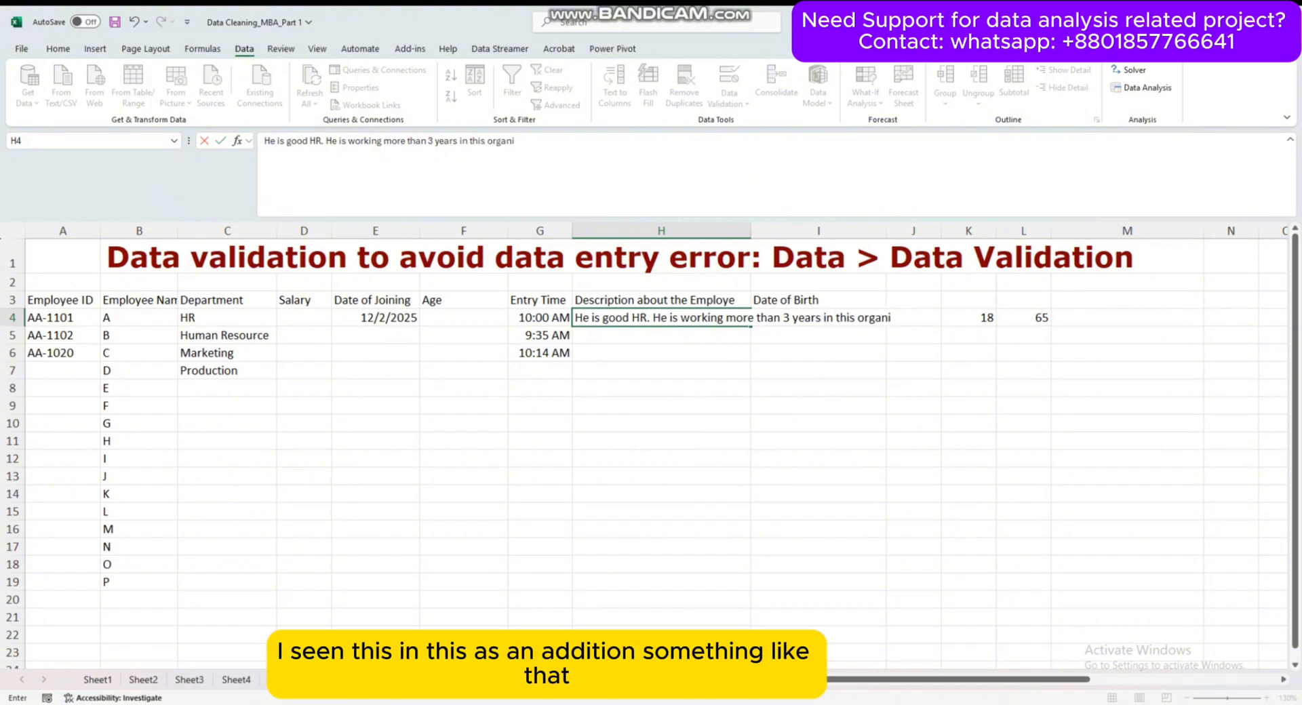
text(zation.)
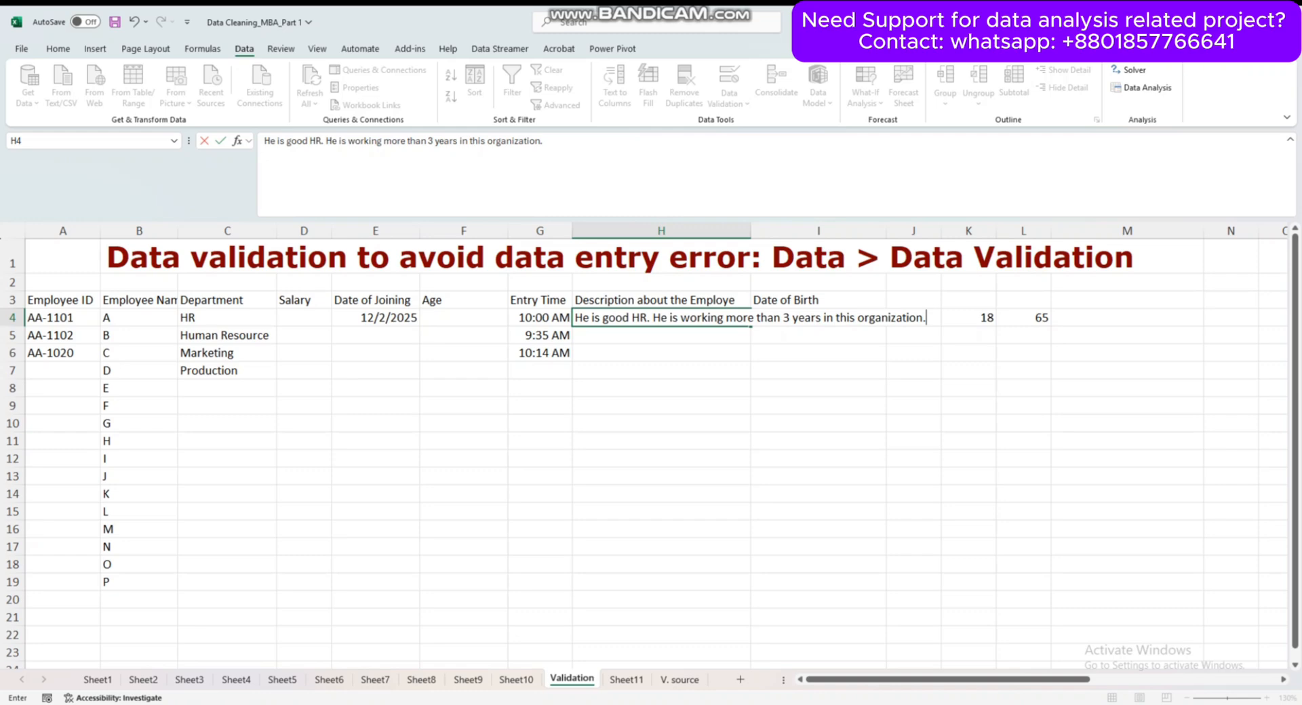
key(Return)
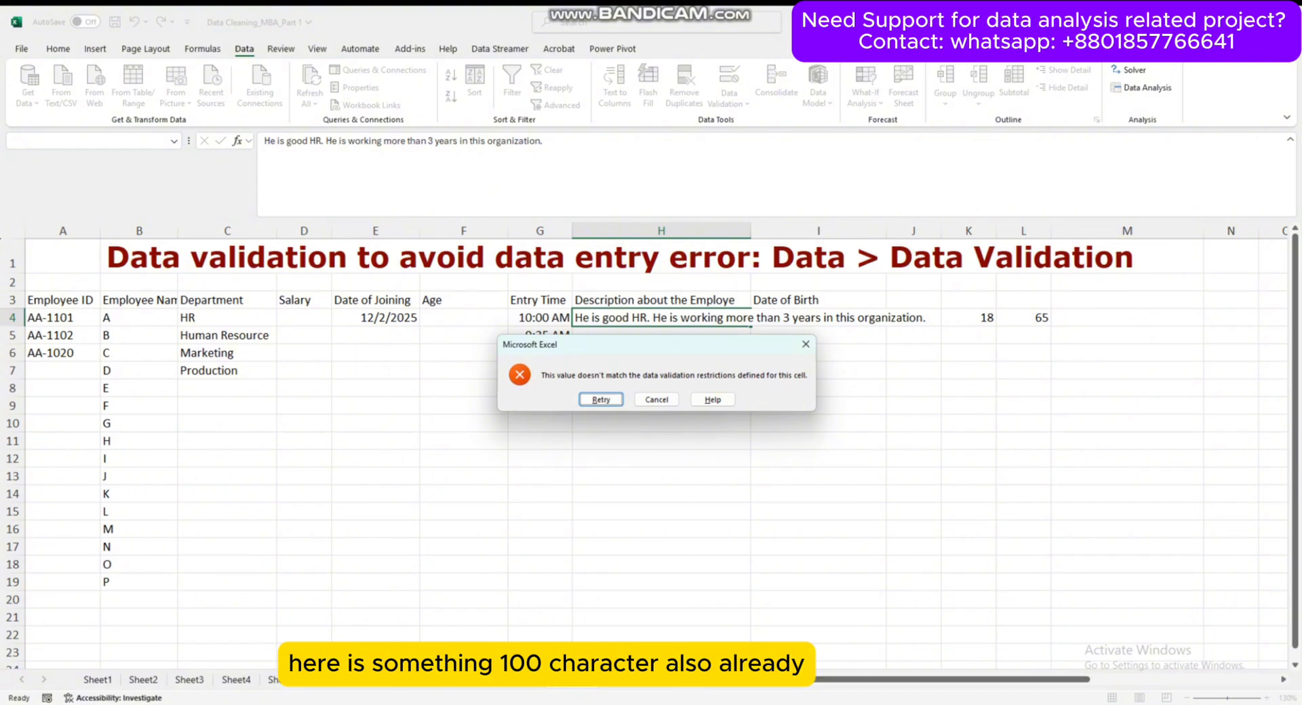
key(Escape)
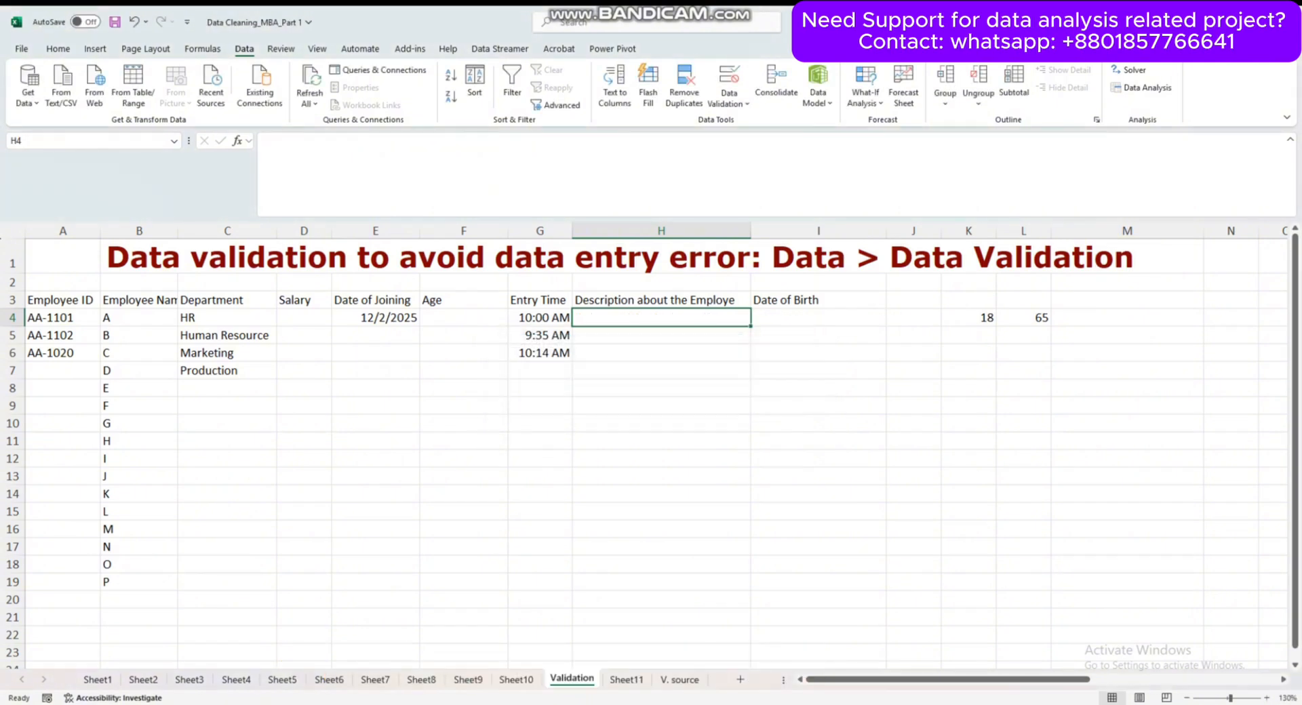
click(661, 370)
drag(661, 317, 661, 440)
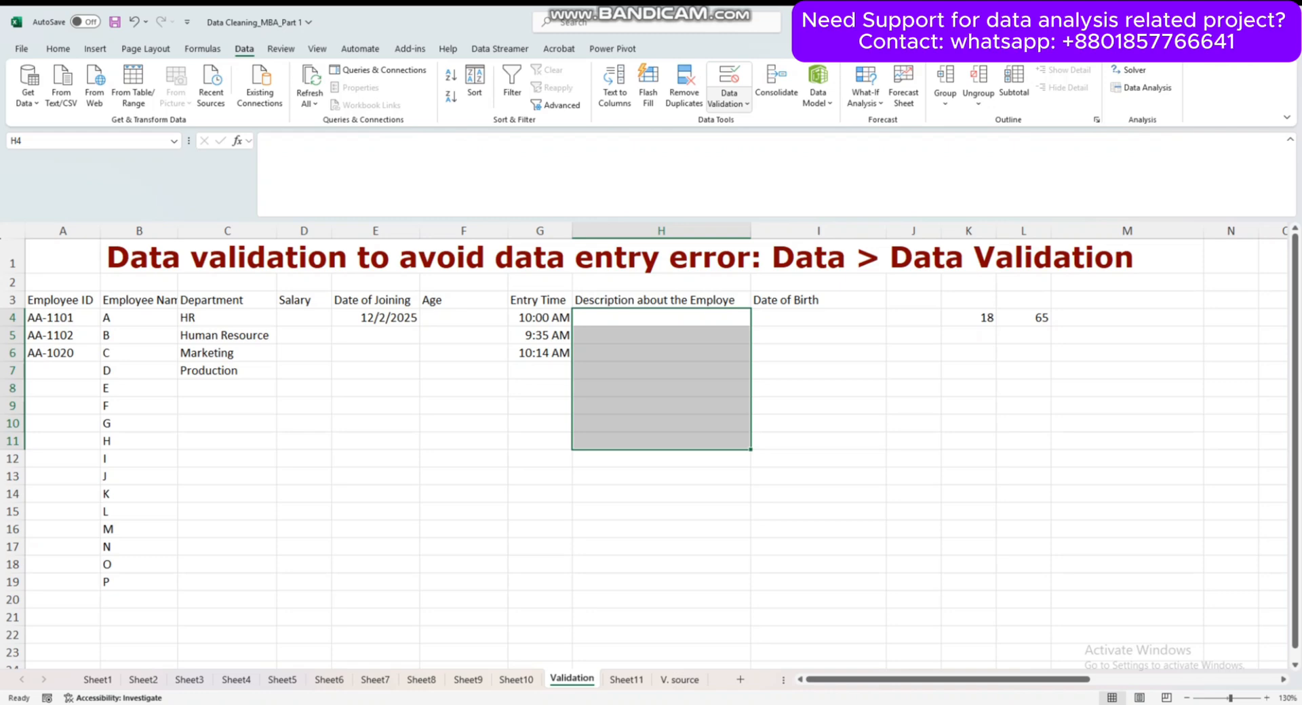
click(729, 78)
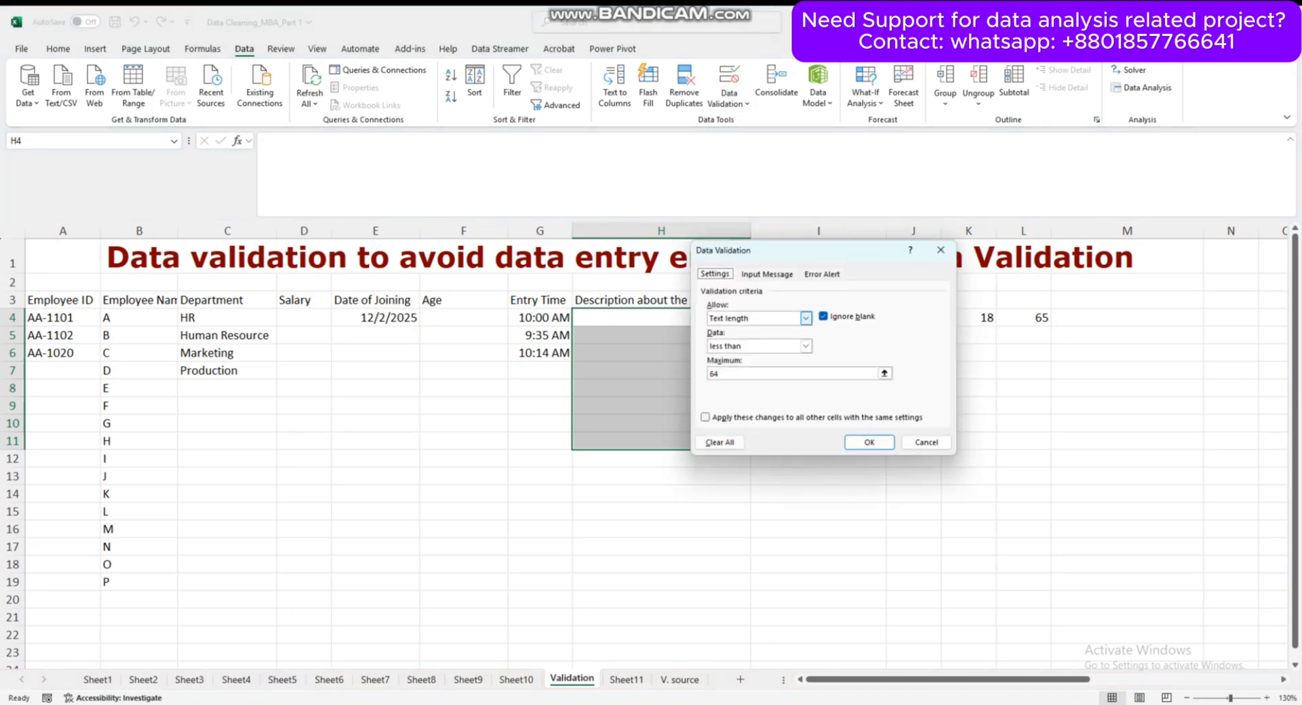
click(805, 318)
key(Return)
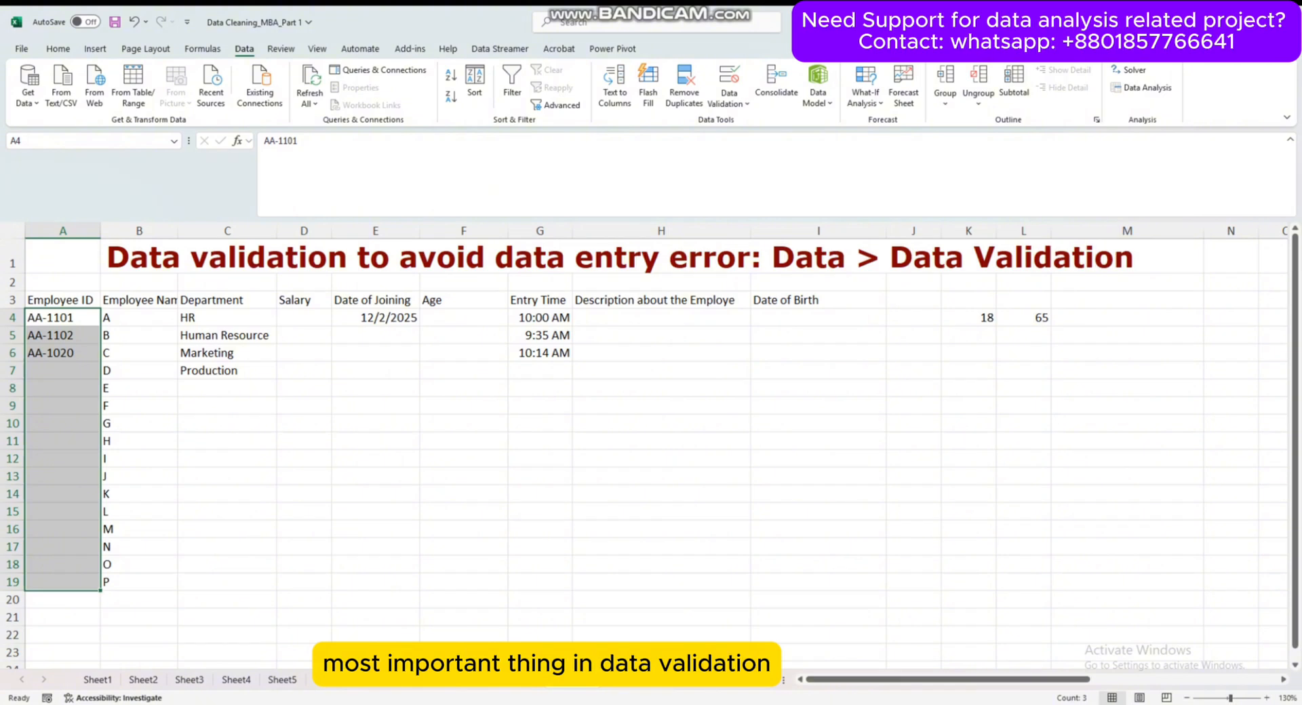
Apply custom data validation to the Employee ID cells A4:A19 with the formula =Exact(left(A4,3),"AA-").
click(729, 85)
click(805, 318)
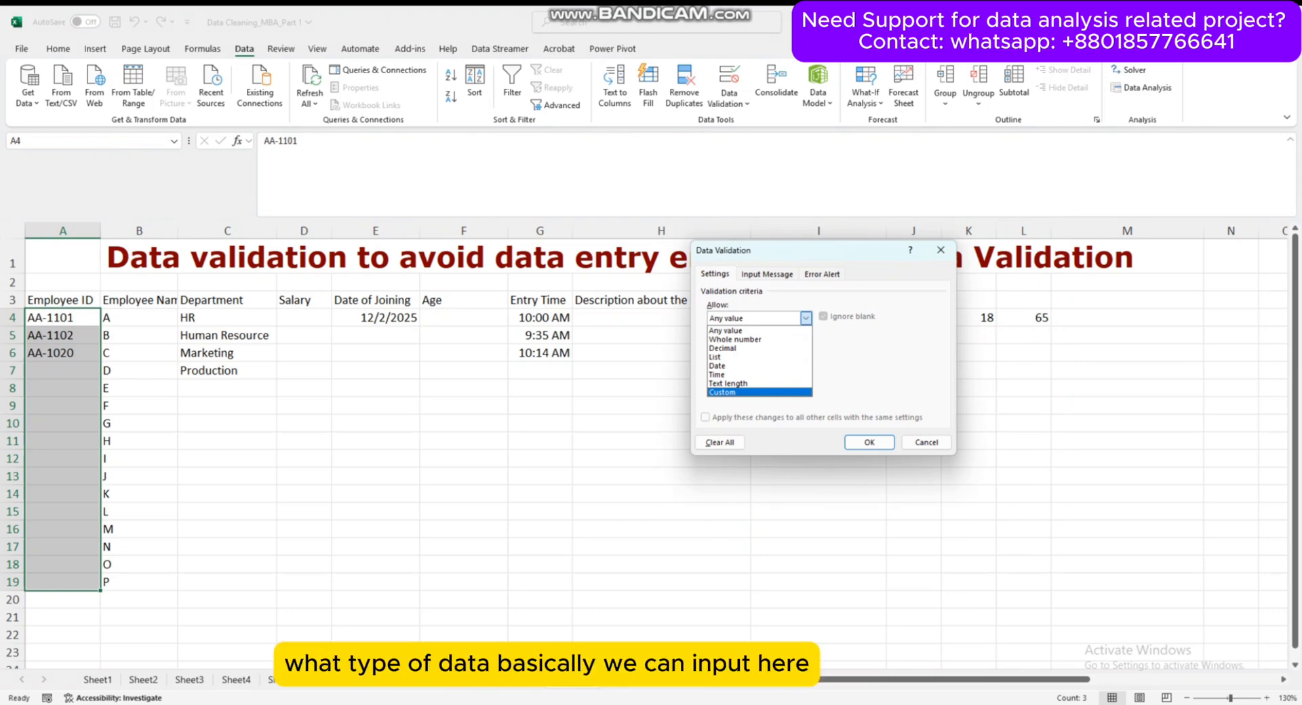
click(758, 392)
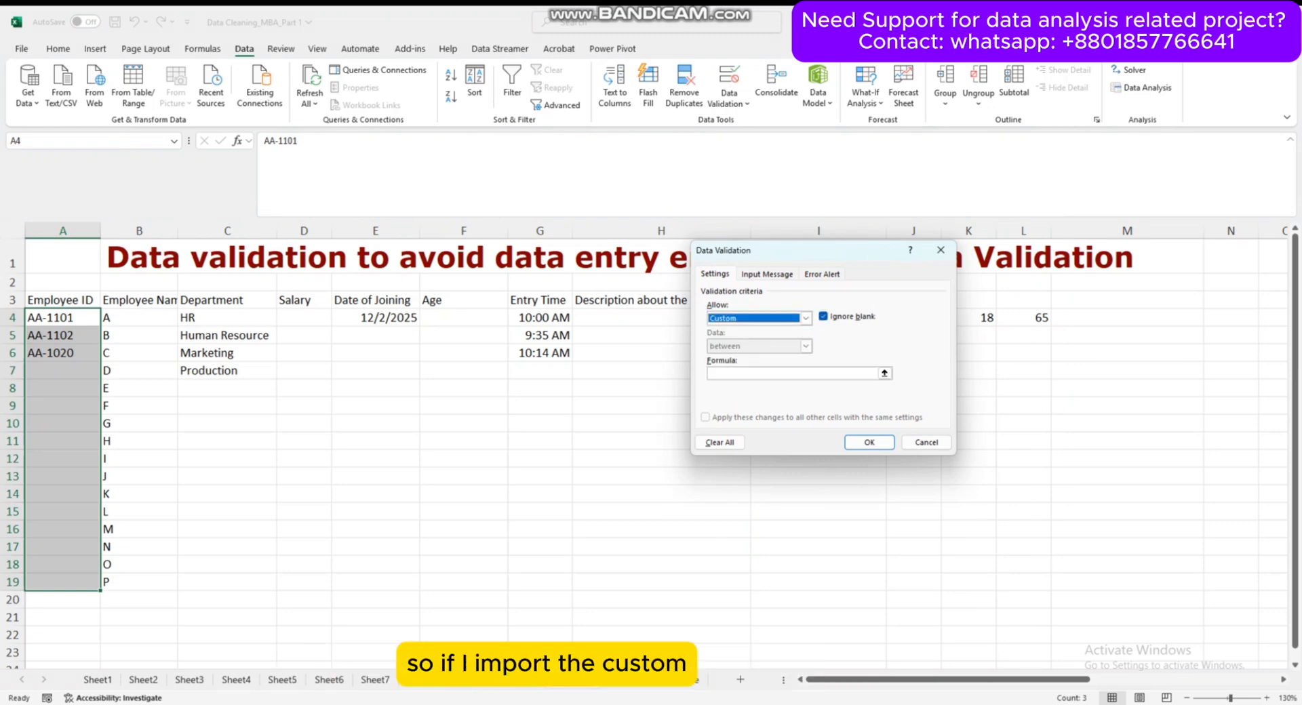
click(814, 373)
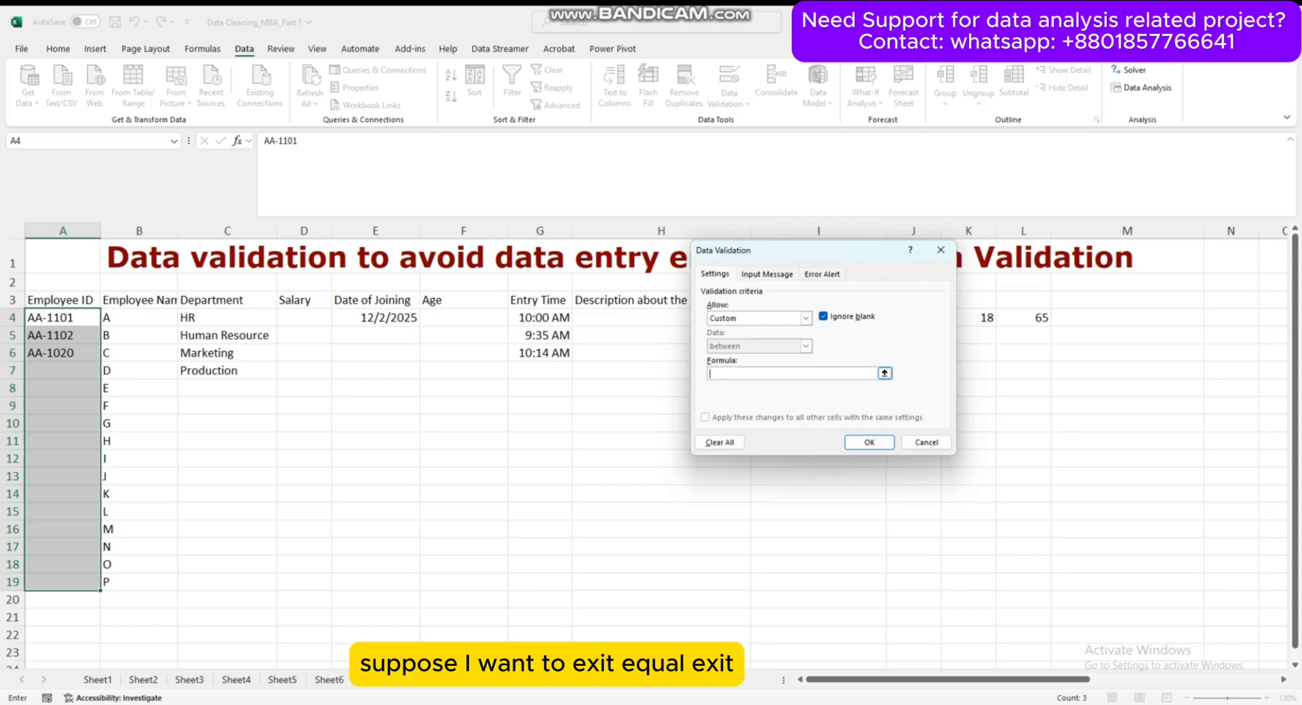
text(=Exact)
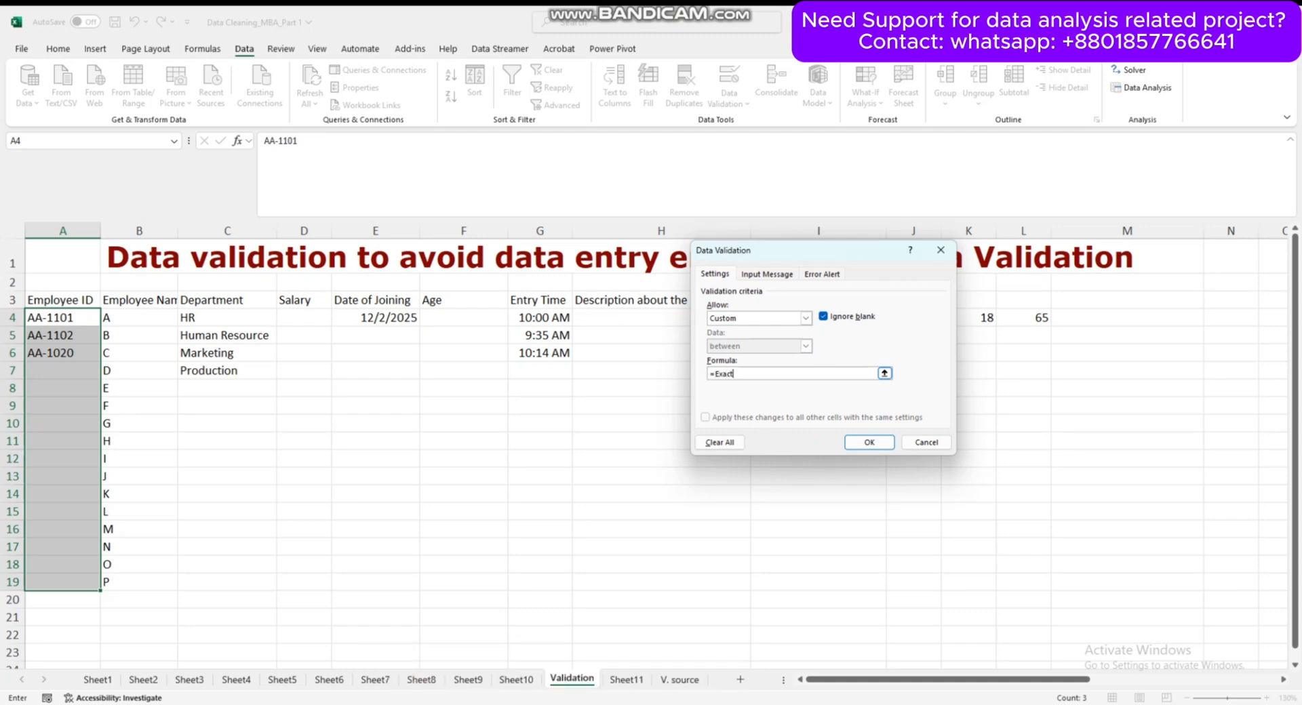
text((left()
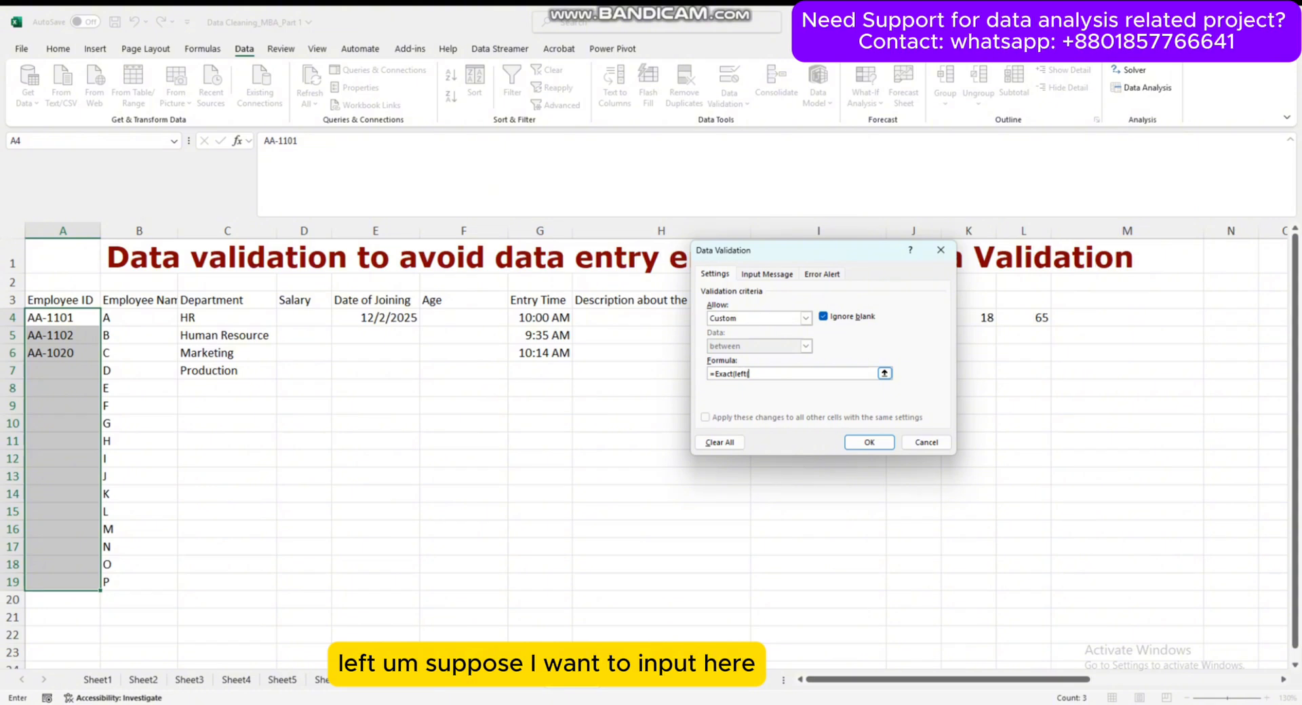
click(62, 317)
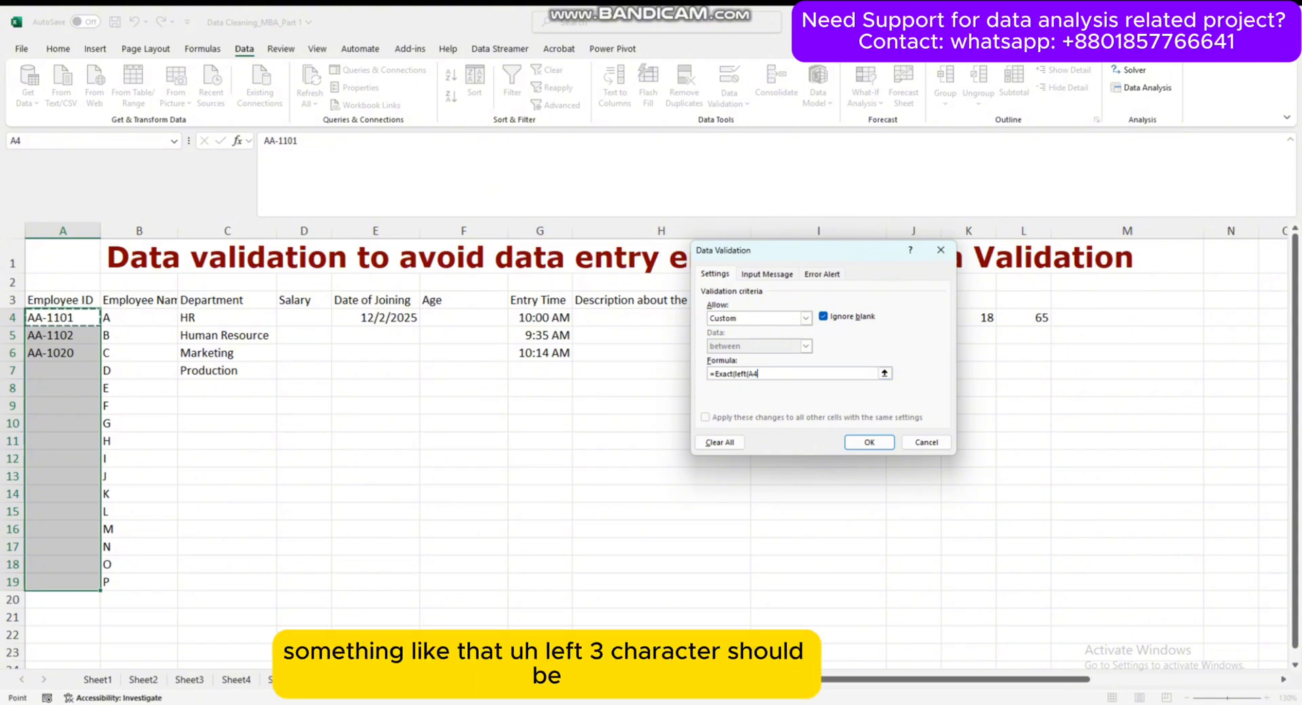
text(,3)
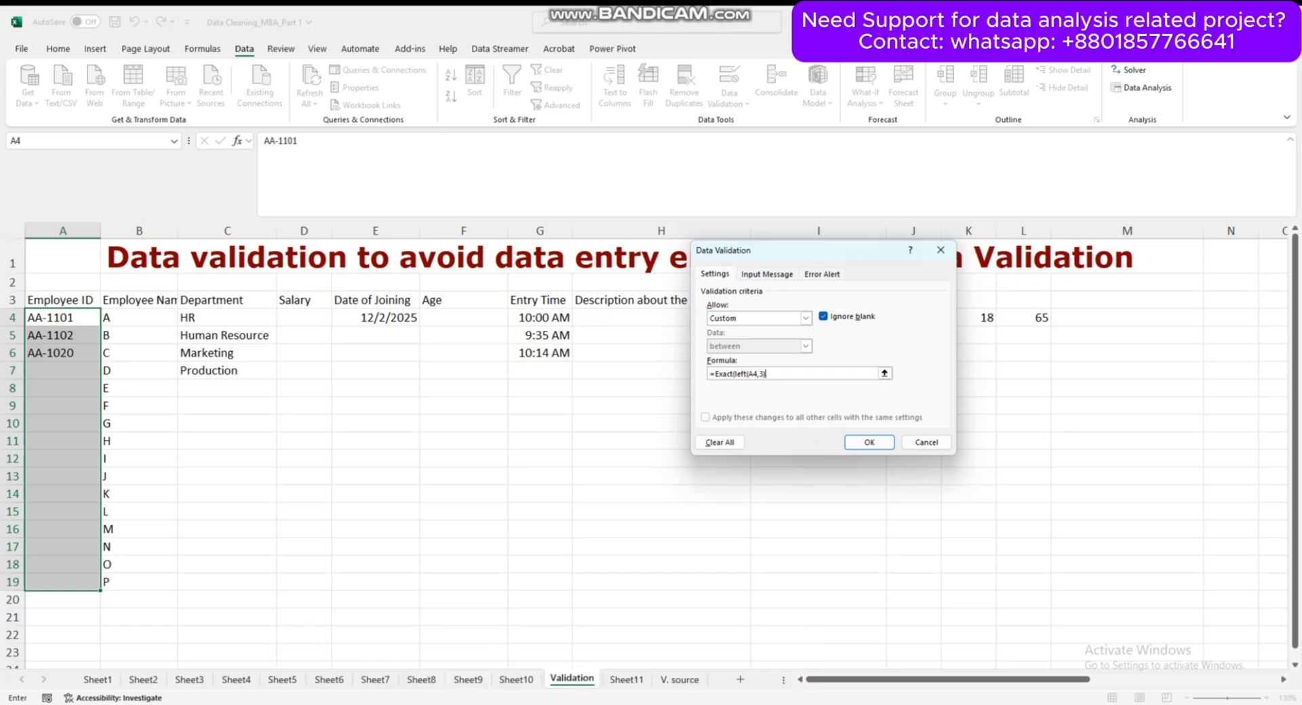
text(),"AA)
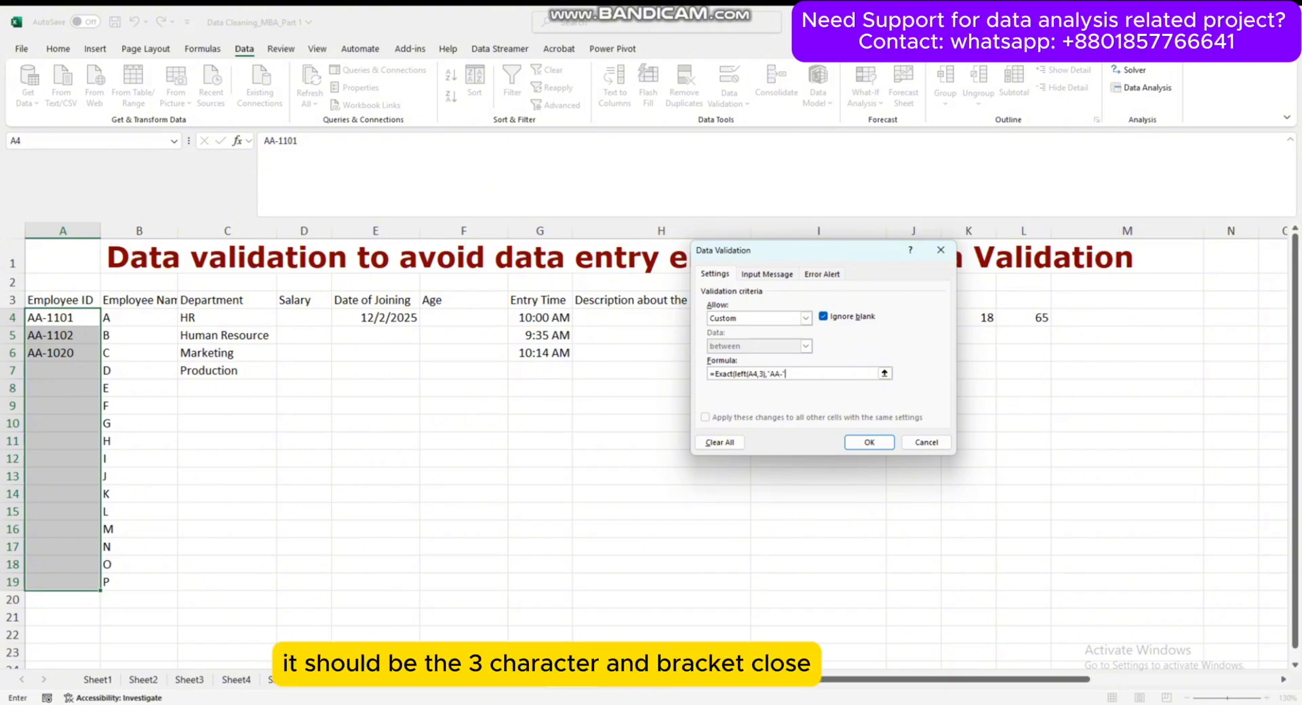
text(-"))
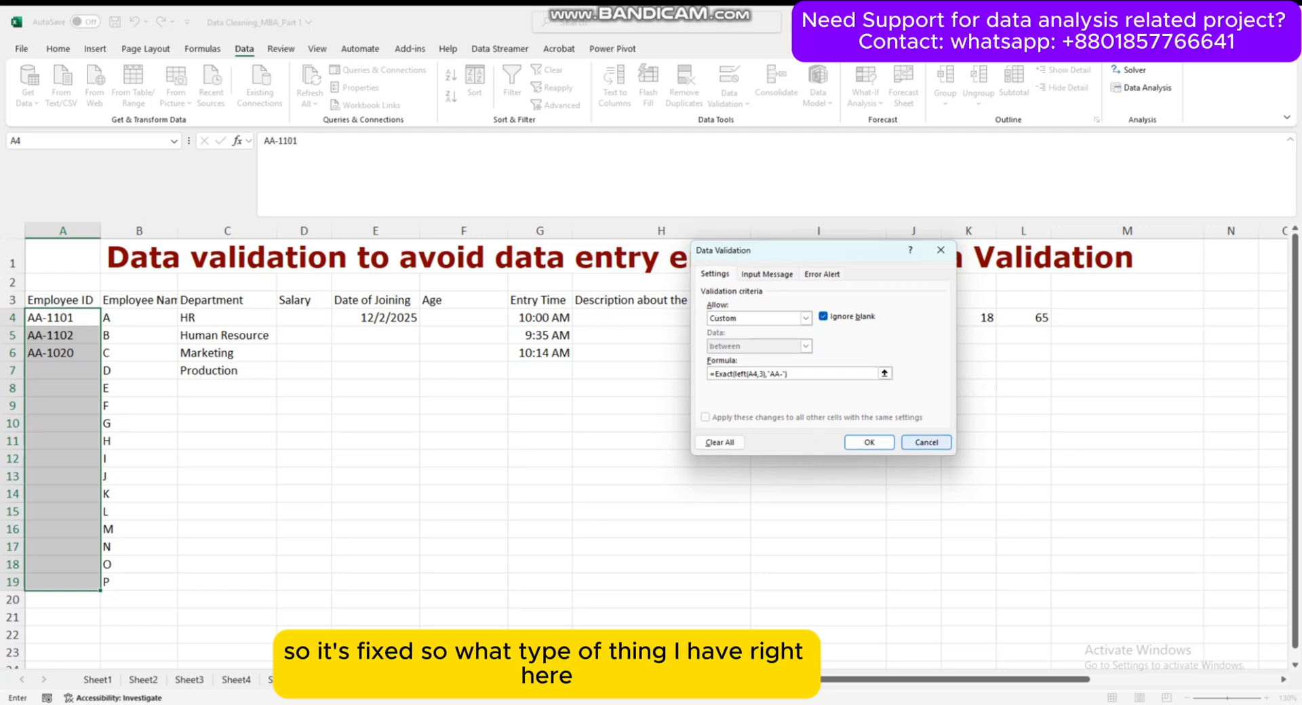
drag(823, 250, 658, 254)
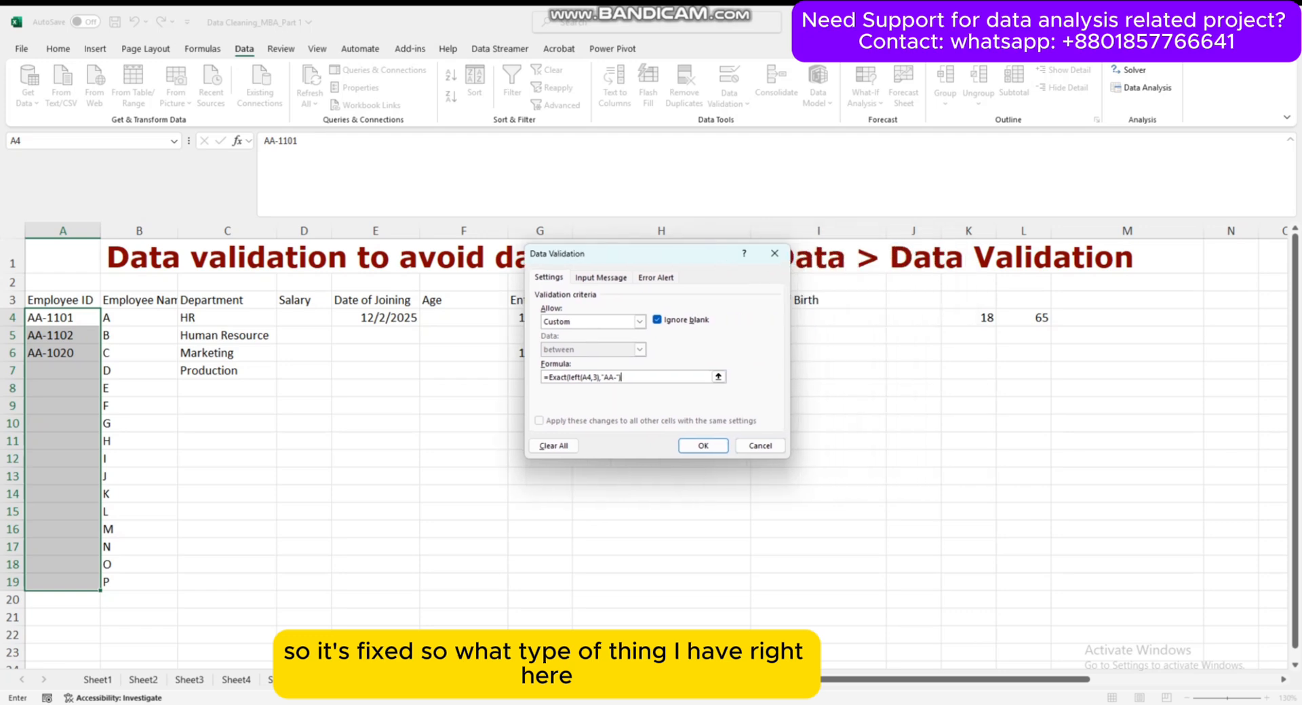
click(703, 446)
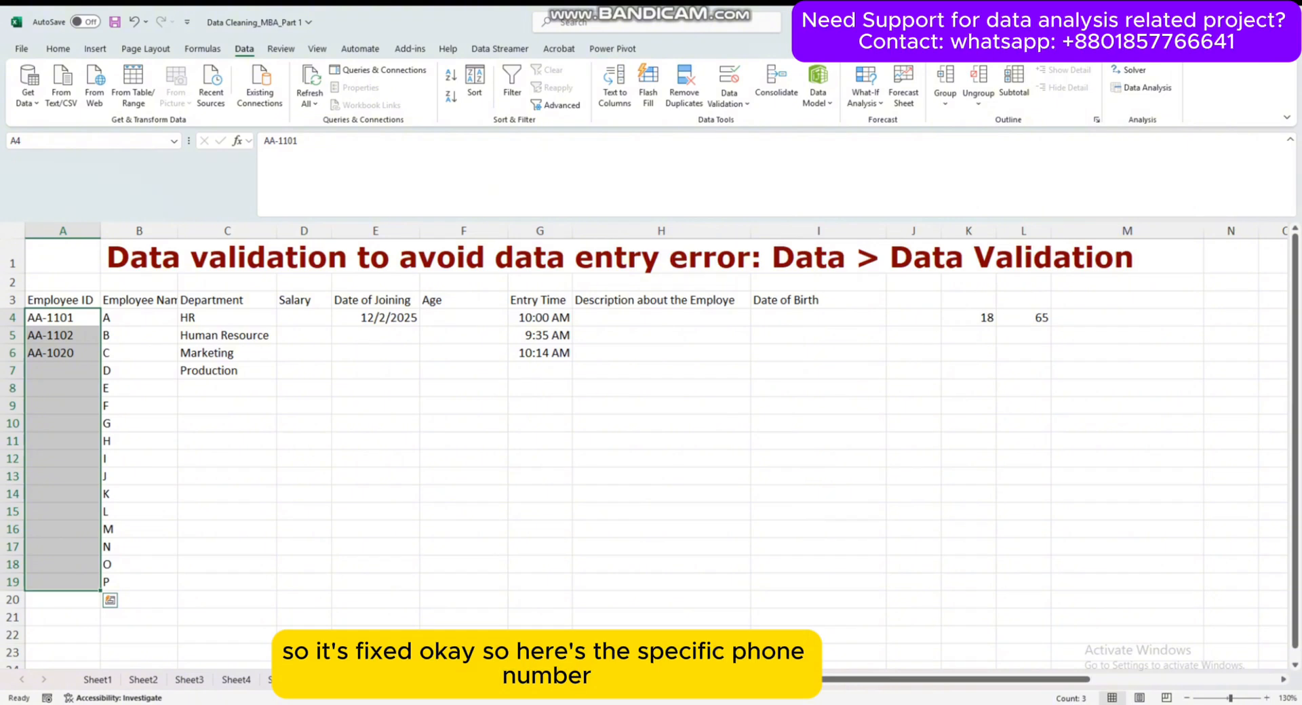
Try to enter an employee ID without the AA- prefix in cell A7, then discard the entry.
click(63, 371)
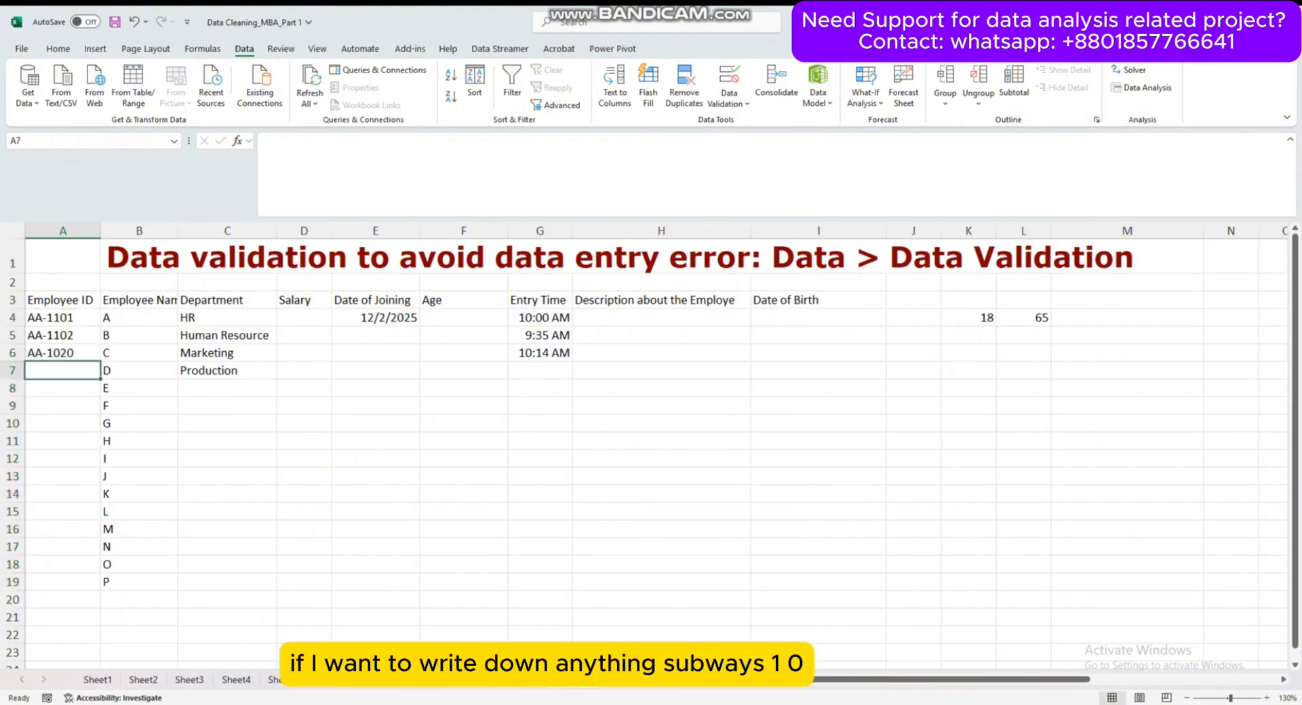
text(1020)
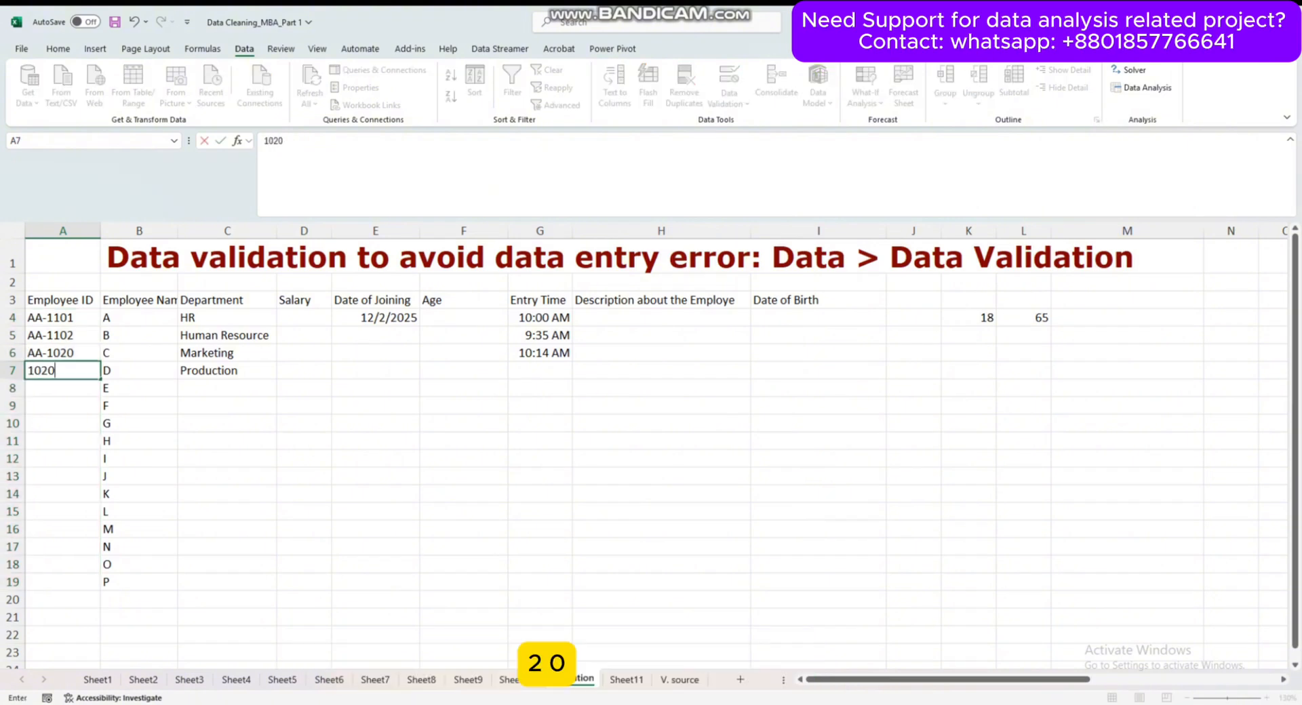
text(-BB)
key(Return)
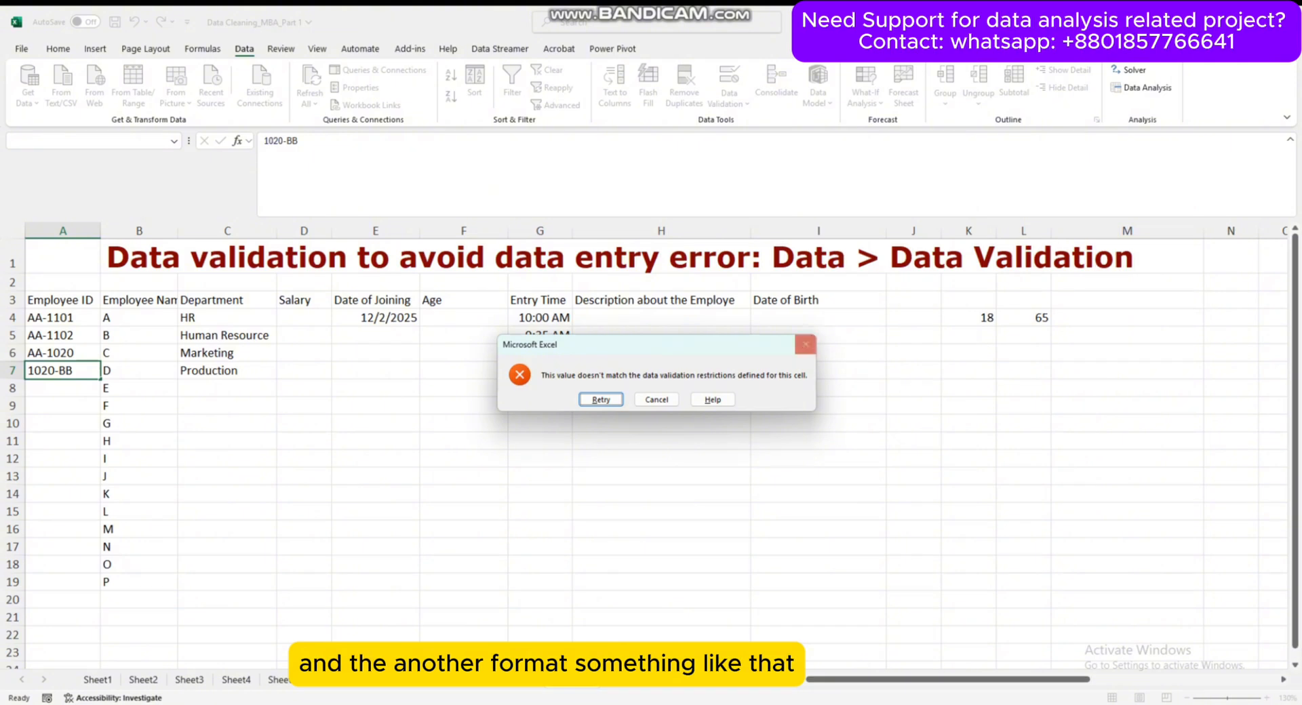
click(805, 344)
Replace the custom data validation formula on the Employee ID cells A4:A19 with =Exact(A4,Upper(A4)).
drag(62, 318, 62, 582)
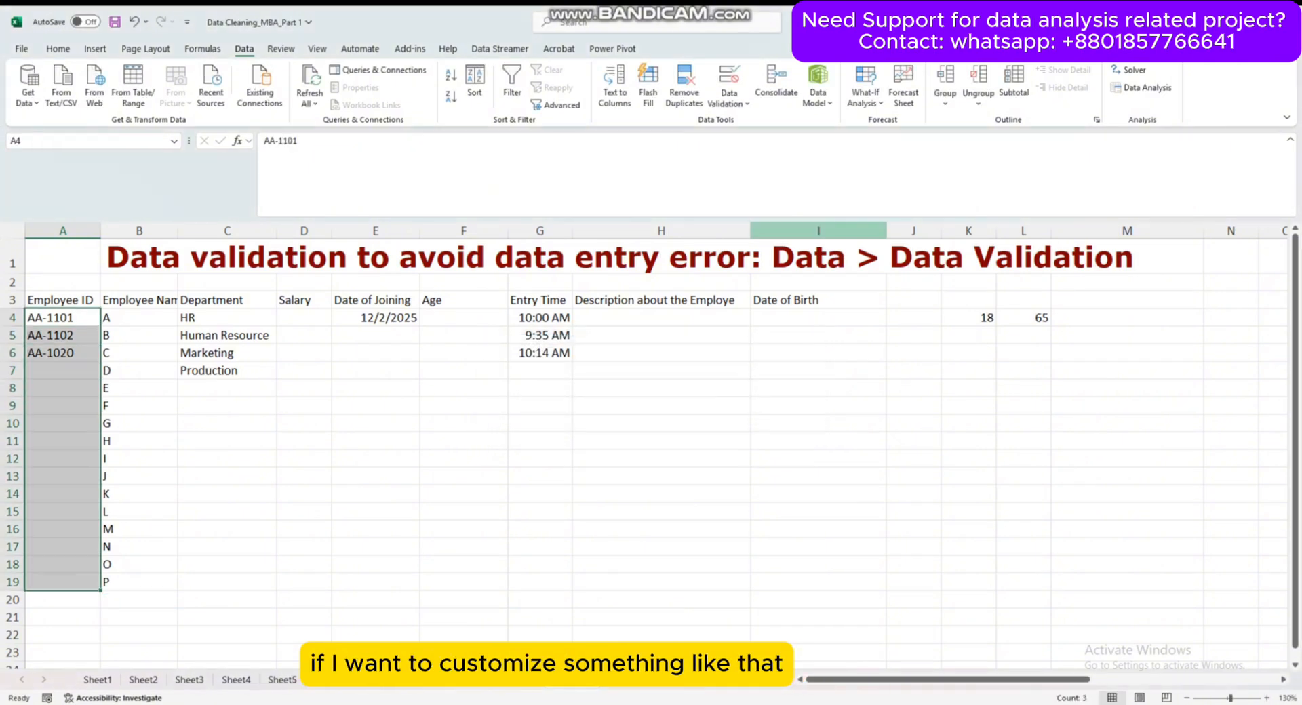
click(729, 94)
click(762, 124)
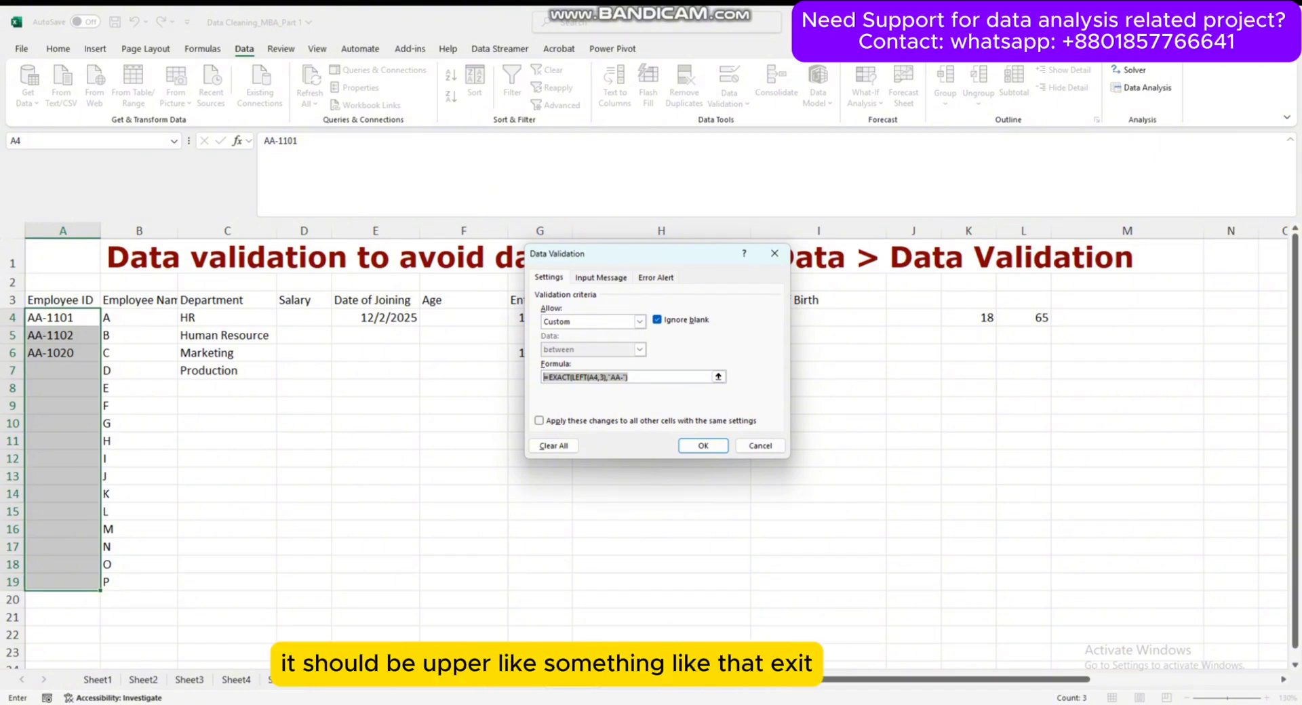
text(=Exa)
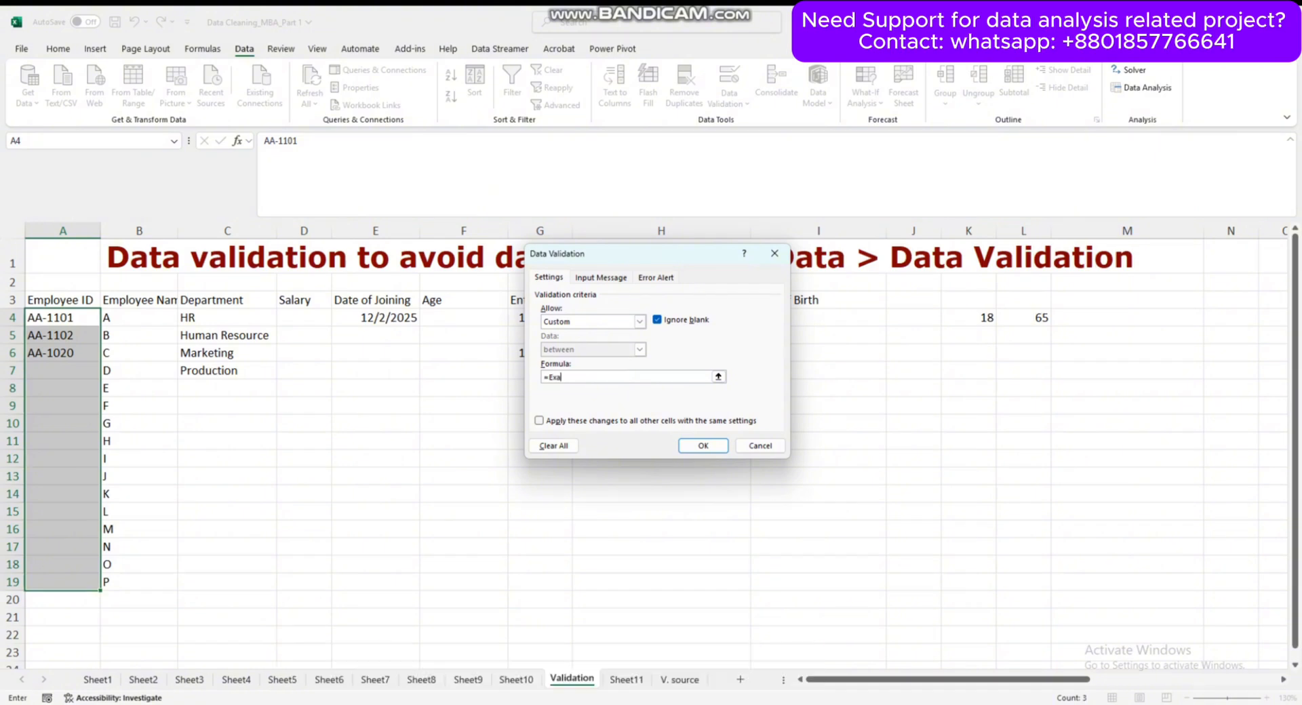
text(ct)
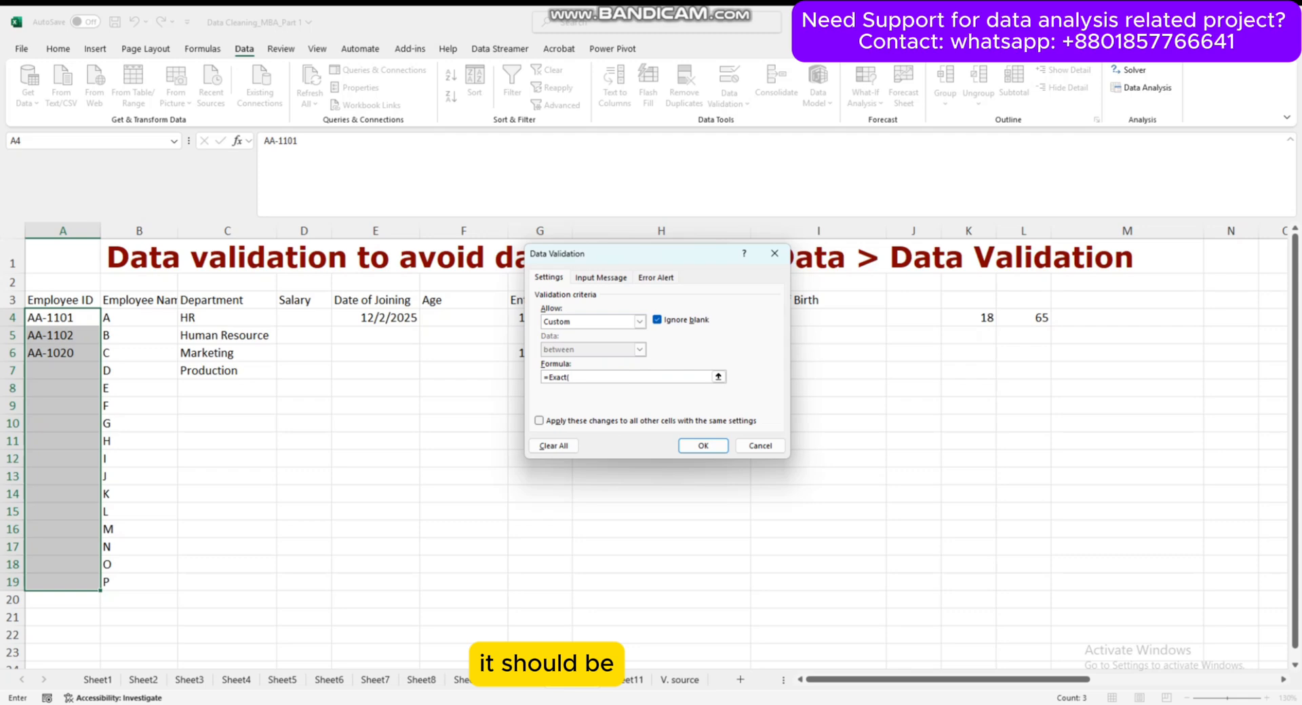
text((A4,)
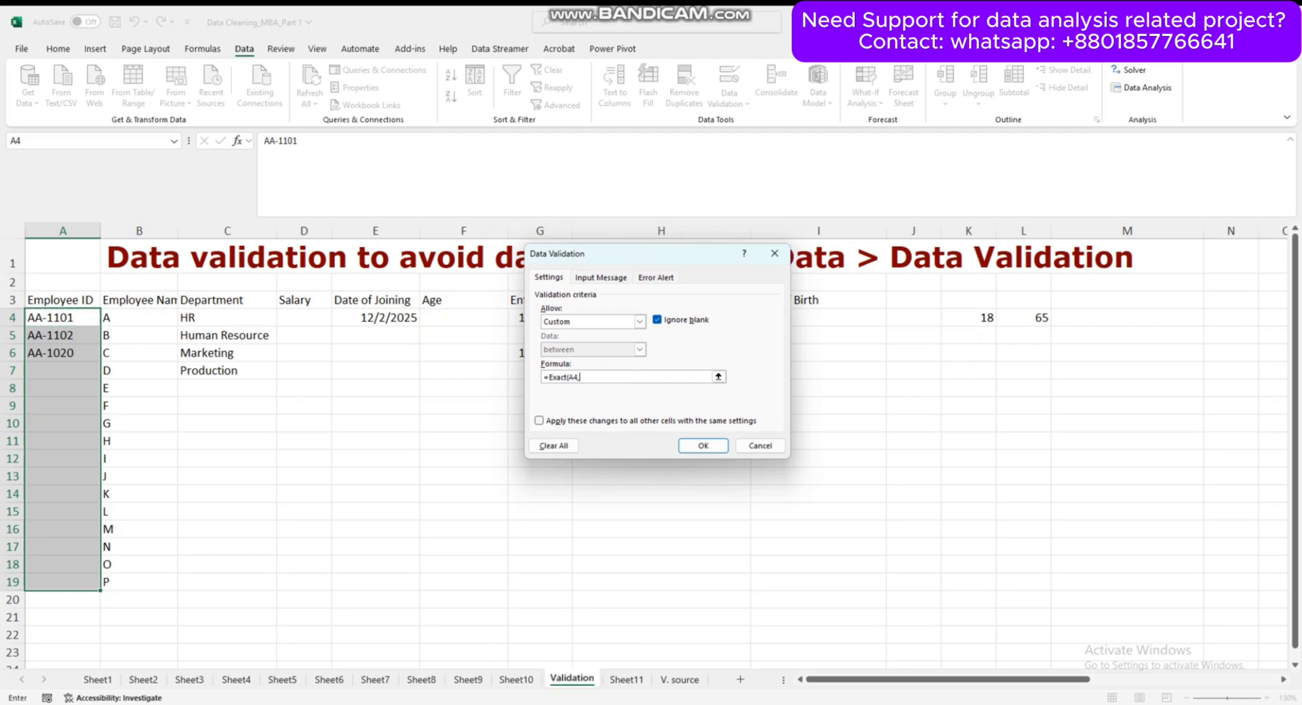
text(Uppp)
text(er)
text((A4)))
key(Return)
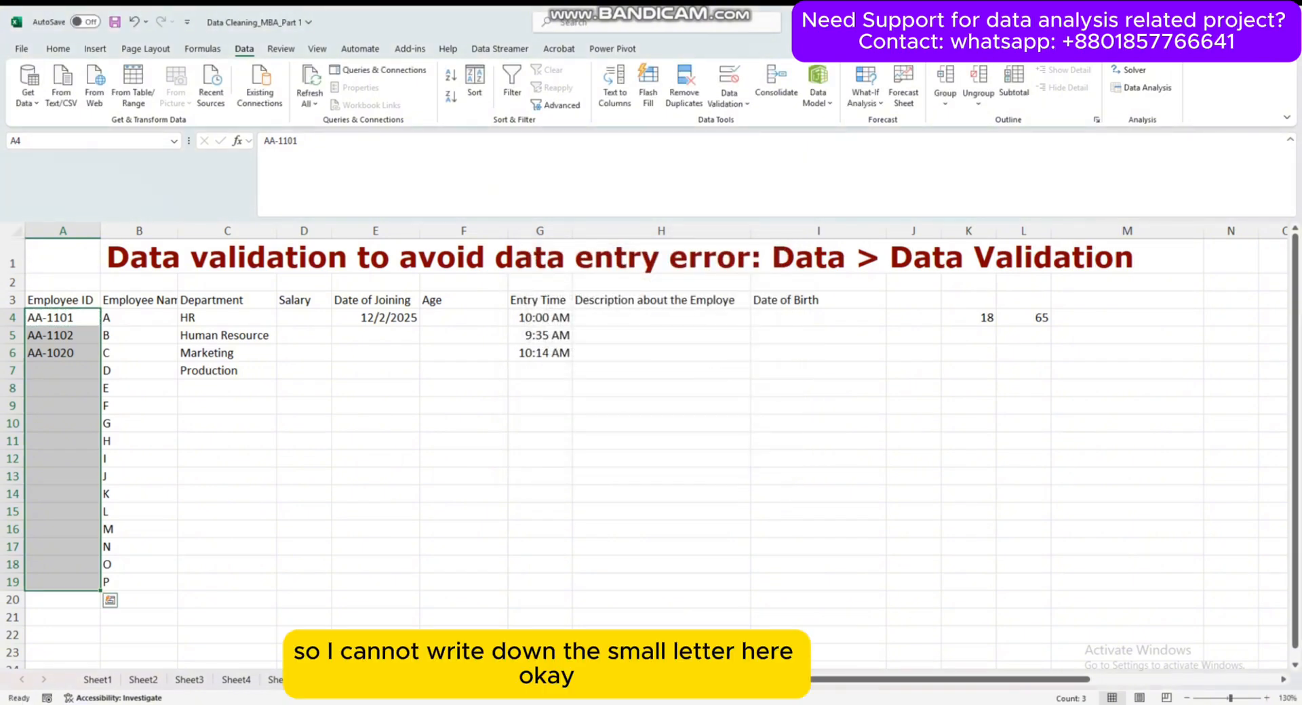
Try to enter the lowercase text "aa" as the employee ID in cell A7, then discard the entry.
key(Down)
key(Down)
key(Down)
text(aa)
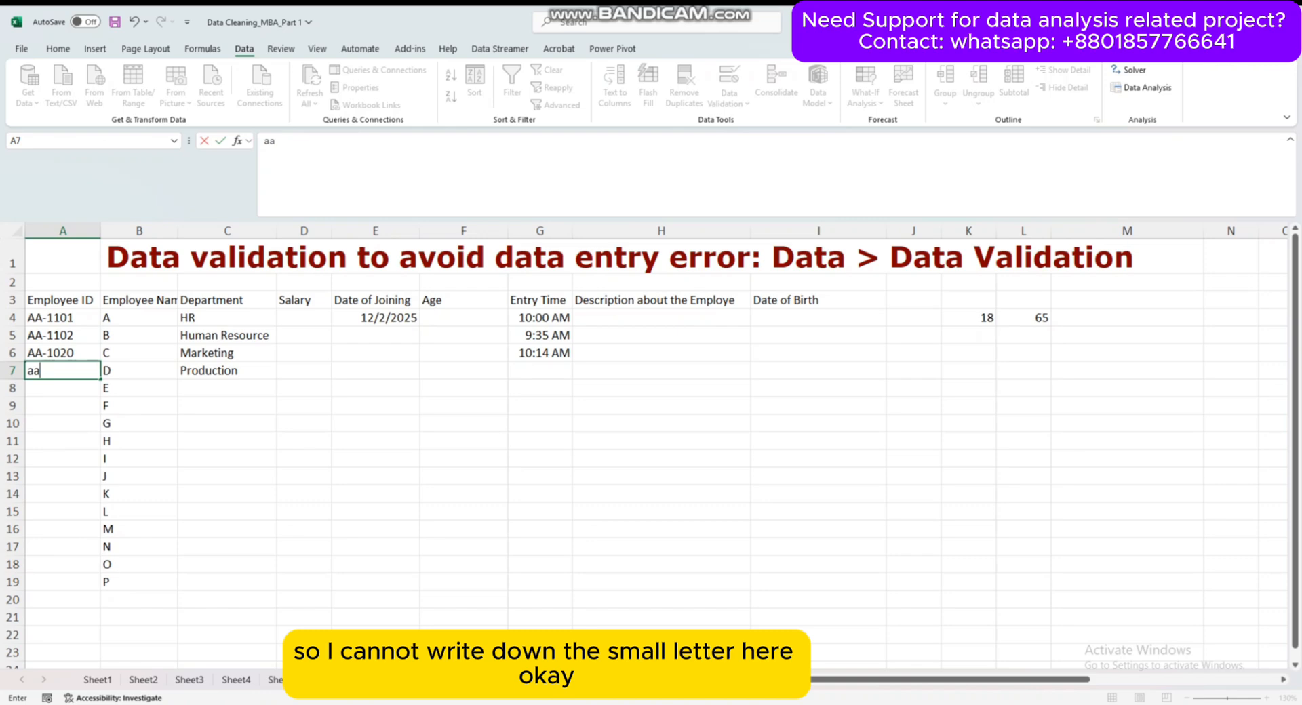
key(Return)
click(806, 345)
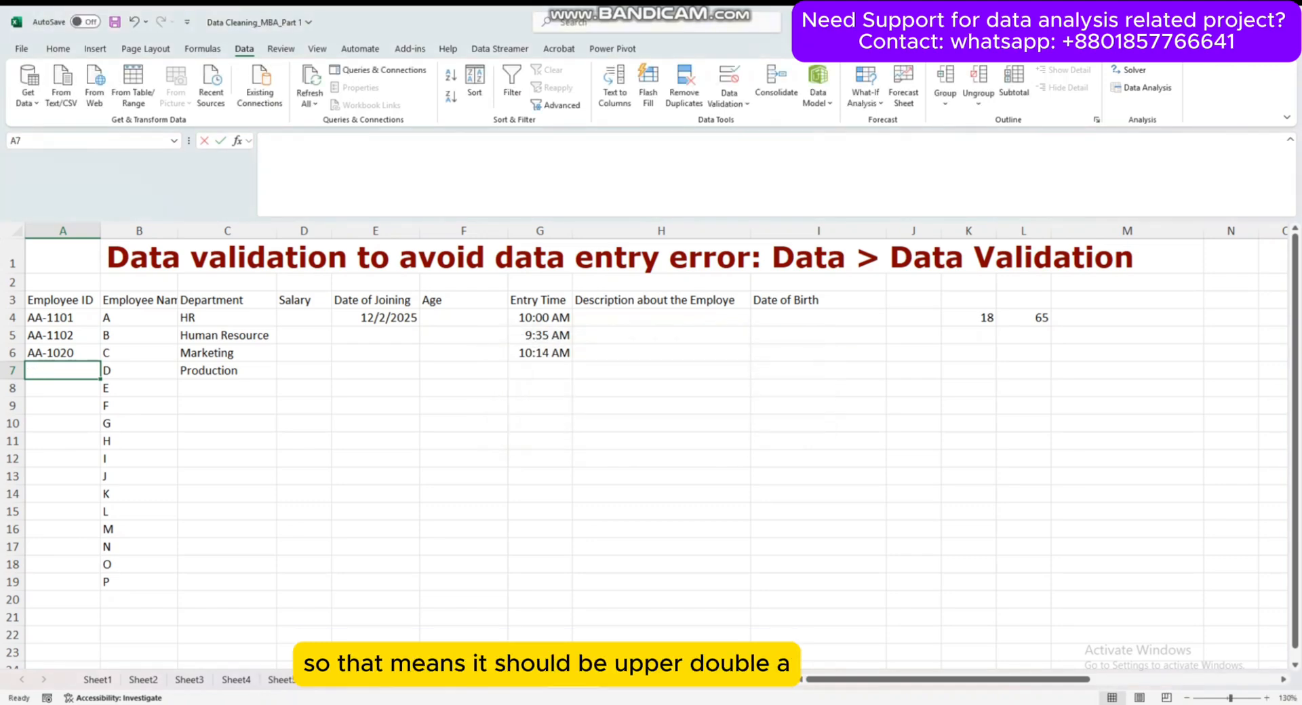
Enter an employee ID with the uppercase AA- prefix in cell A7.
text(AA-)
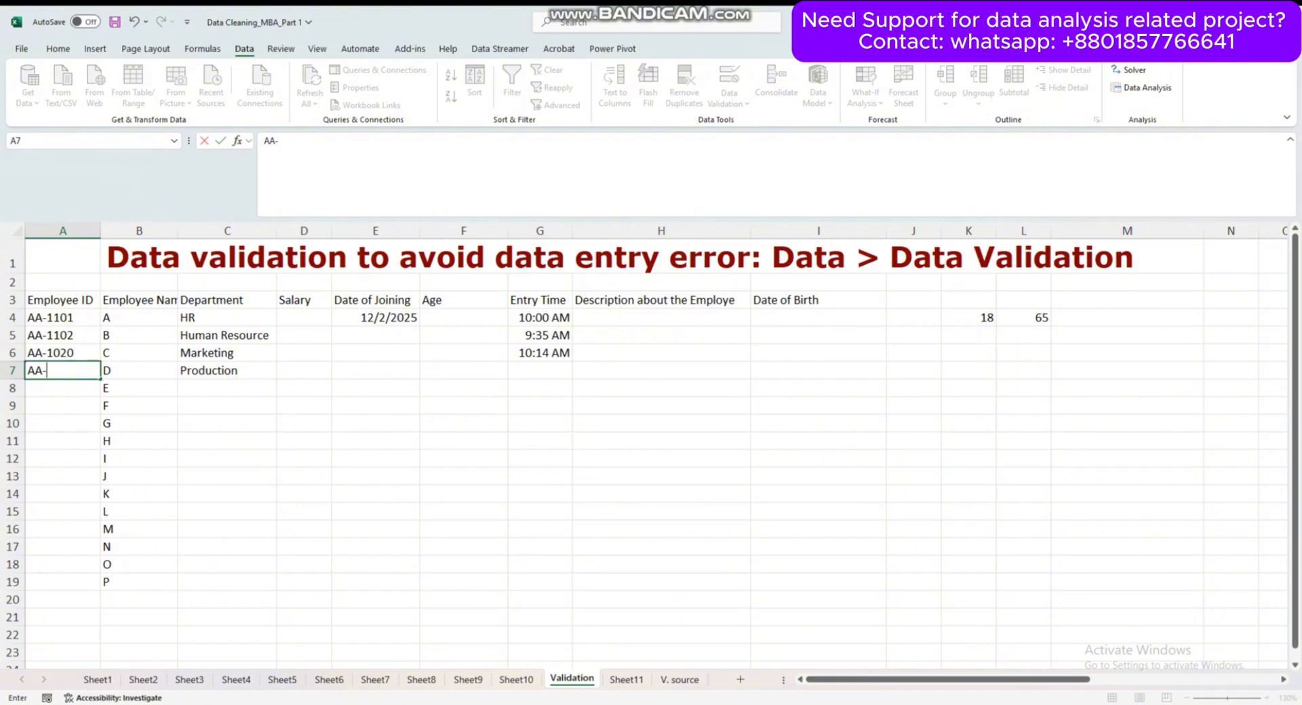
text(1030)
key(Return)
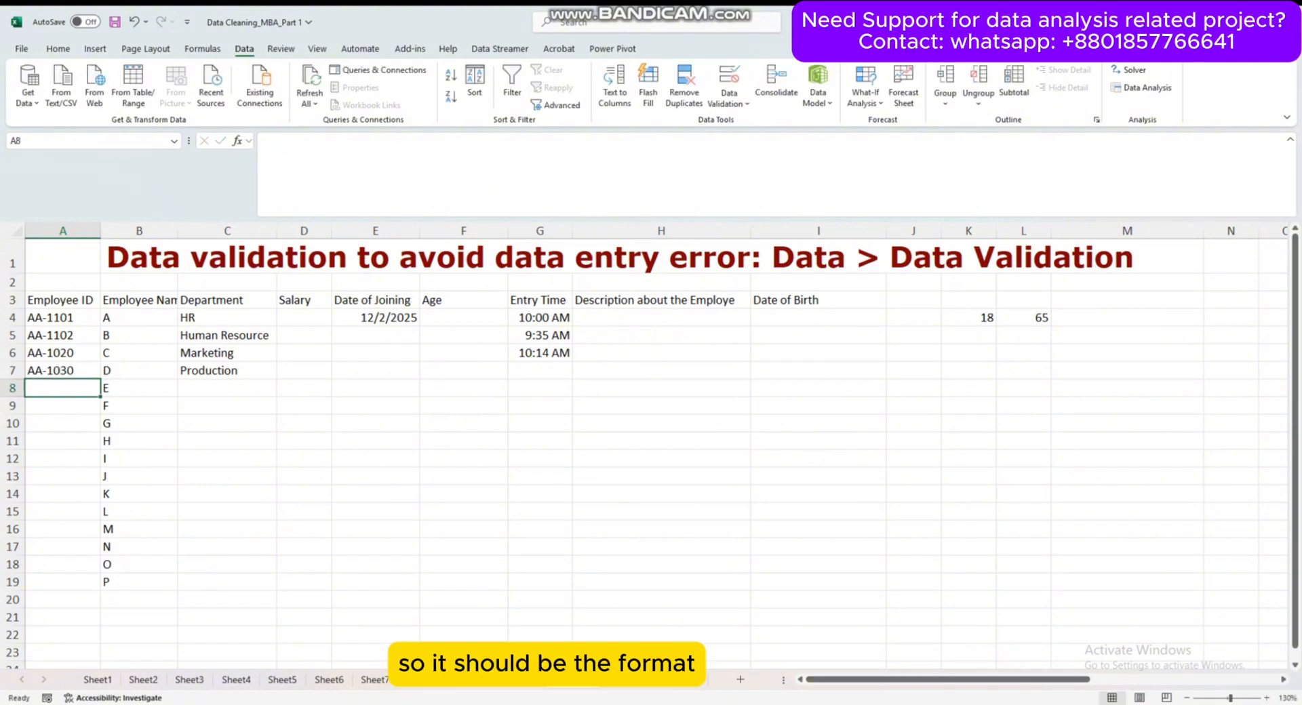
Try to enter an employee ID with the lowercase aa- prefix in cell A8, then discard the entry.
text(aa)
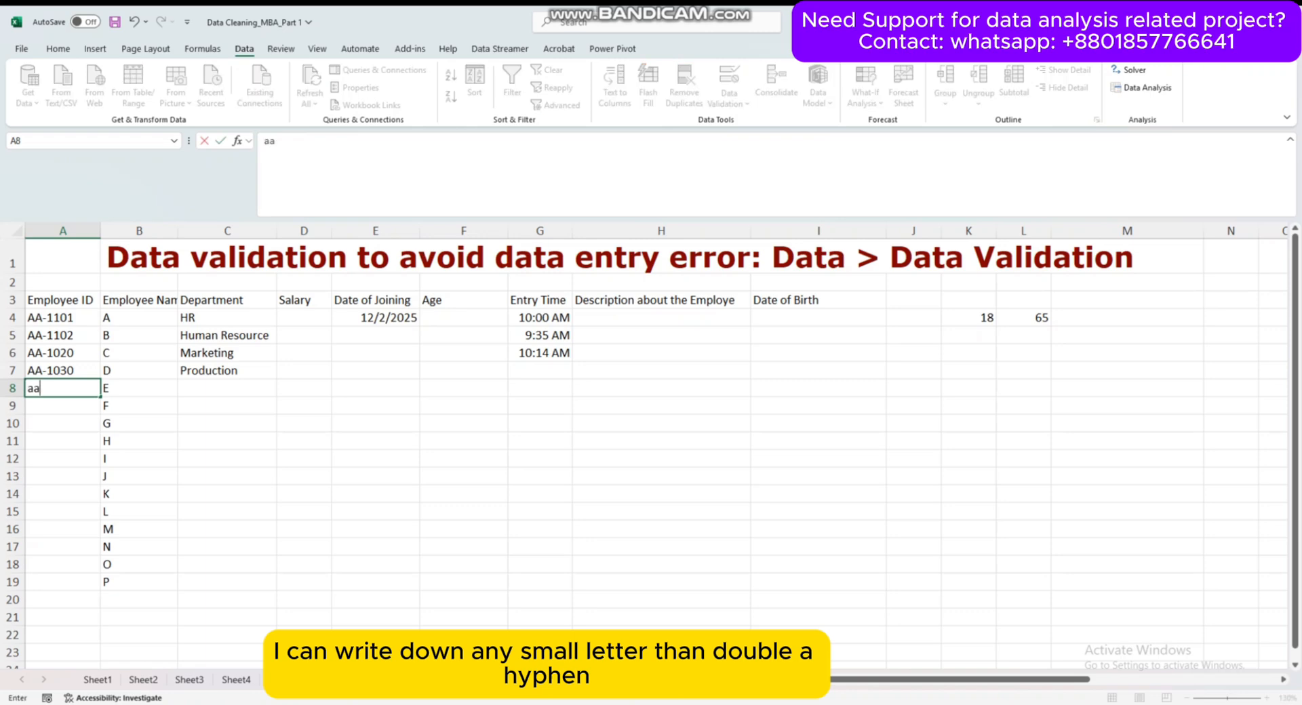
text(-1030)
key(BackSpace)
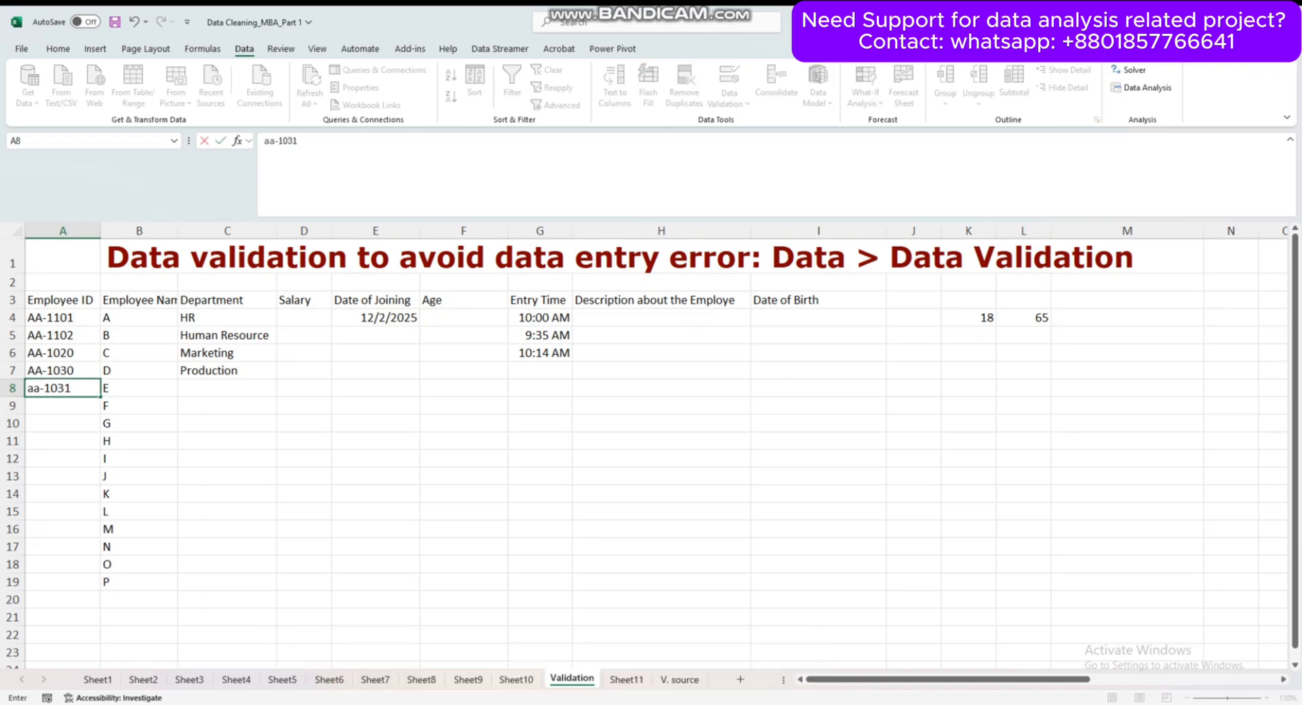
text(1)
key(Return)
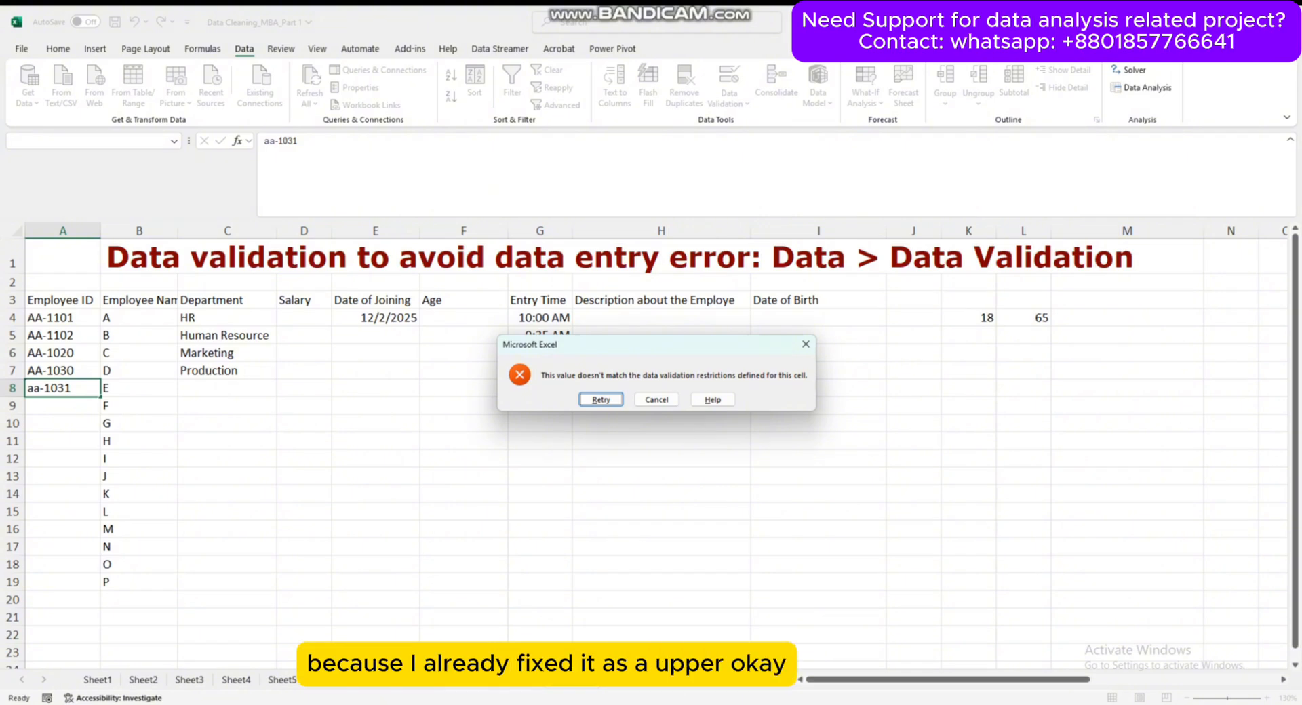
key(Escape)
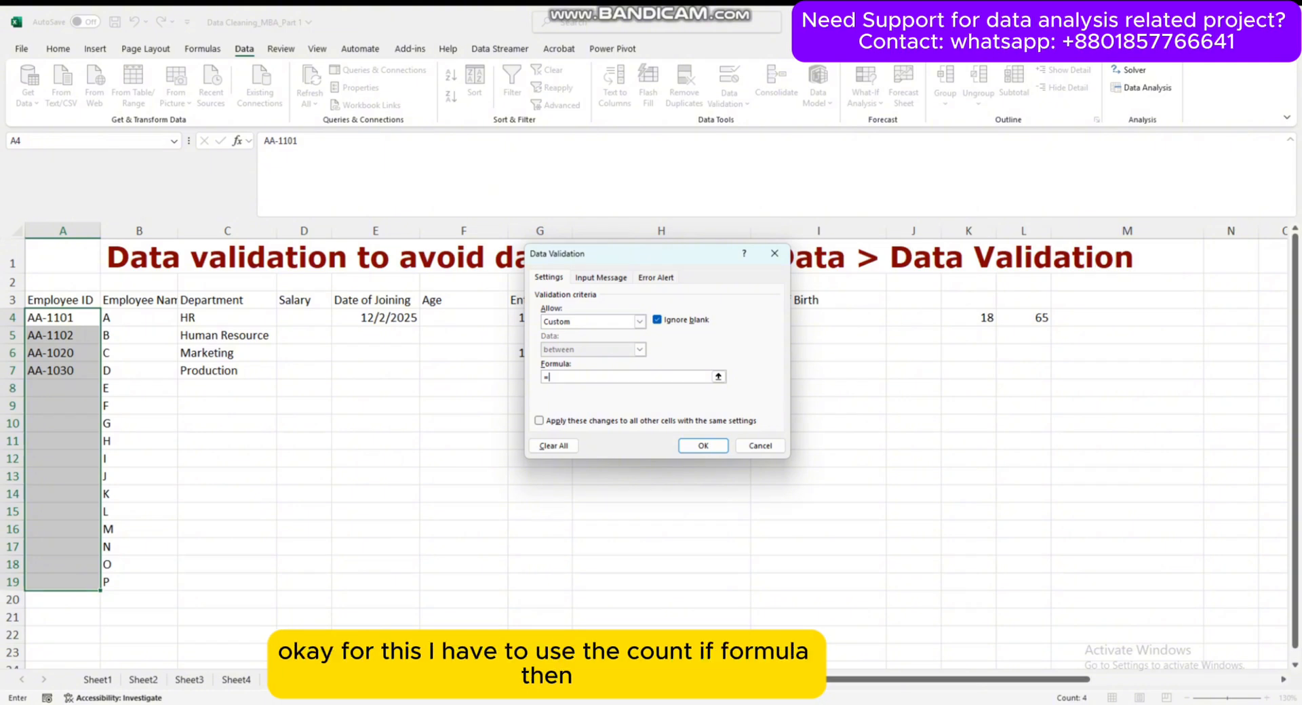
Apply the custom data validation formula =COUNTIF($A$4:$A$19,A4)<2 to the Employee ID cells A4:A19.
text(COUNTIF()
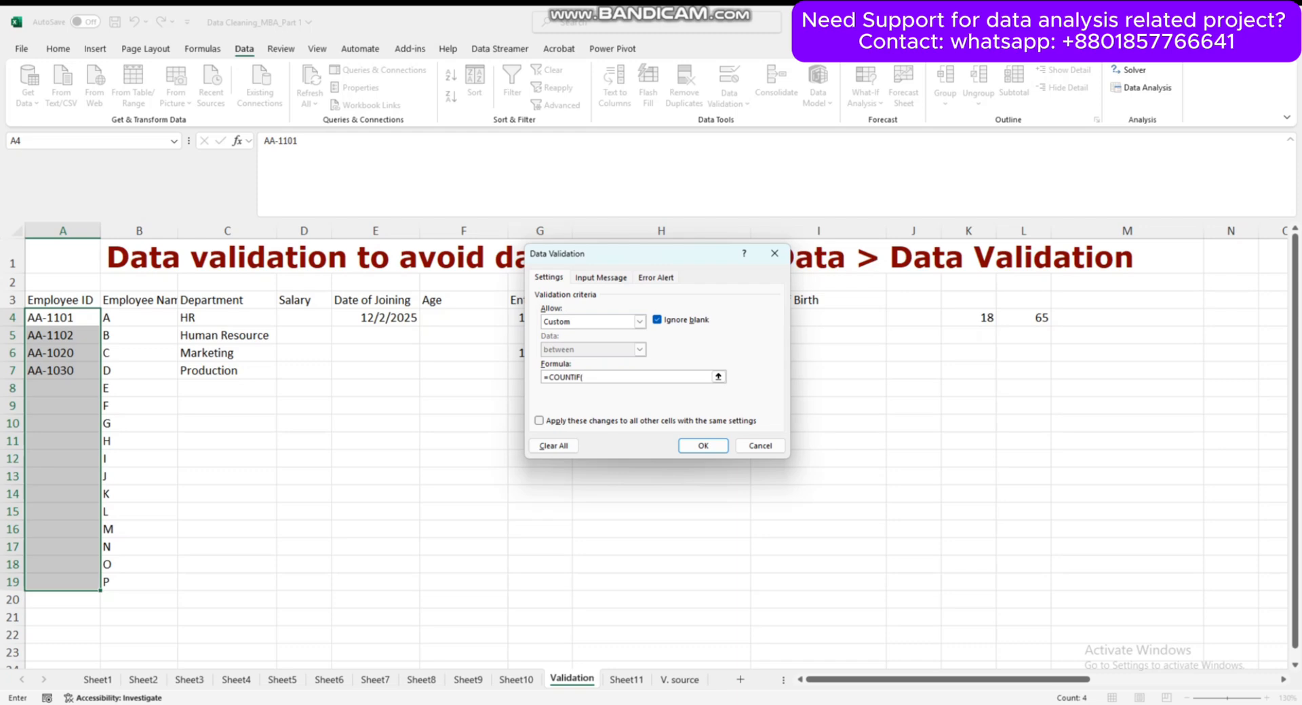
click(62, 317)
drag(62, 318, 63, 581)
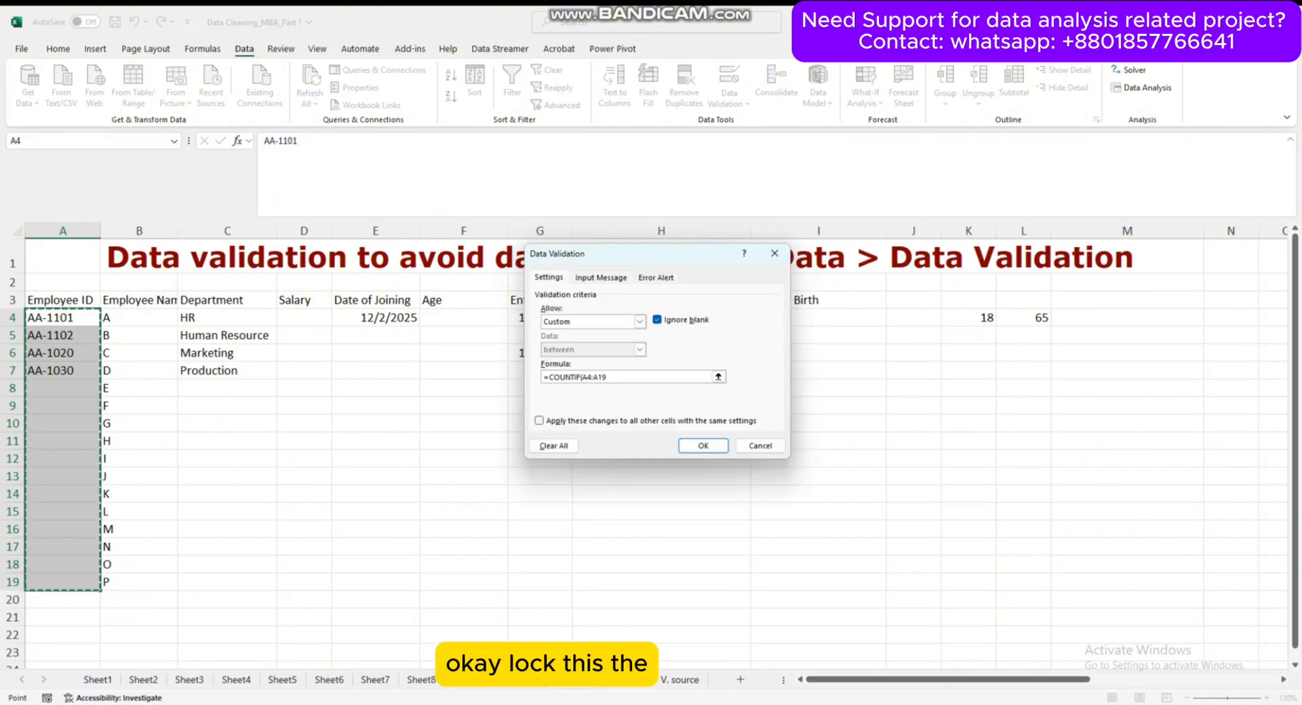
key(F4)
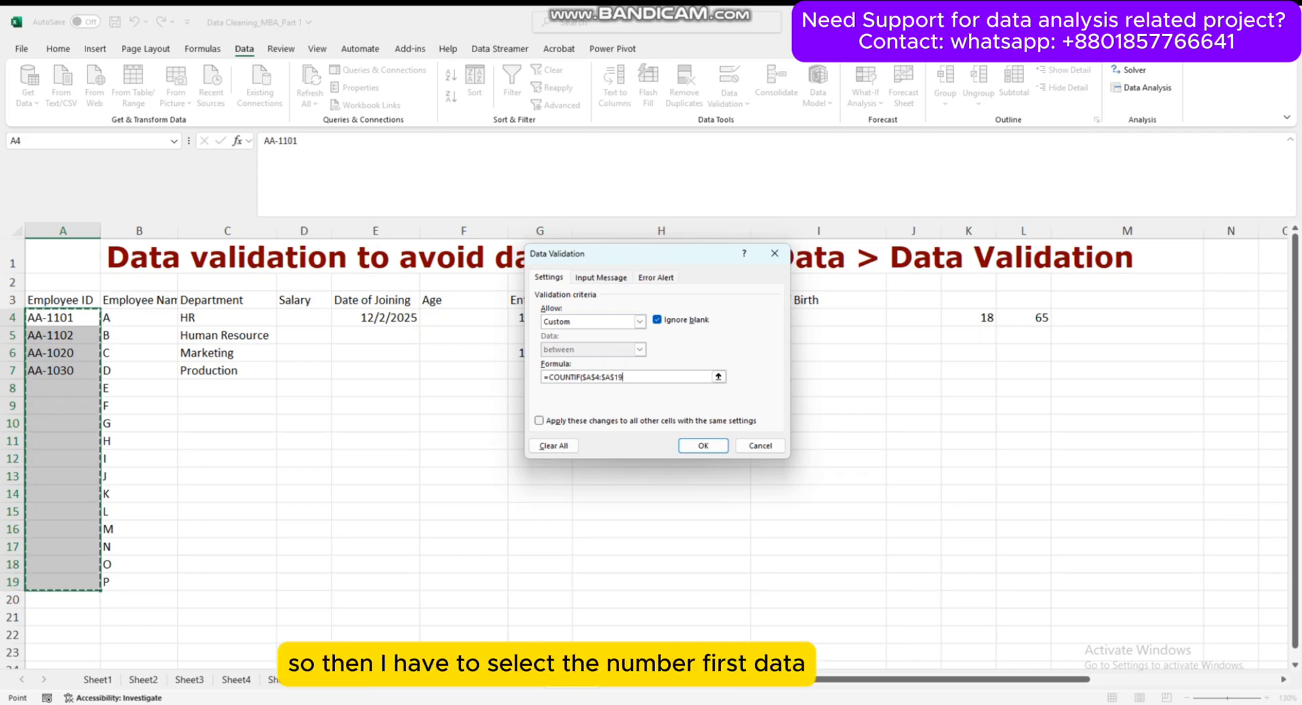
text(,)
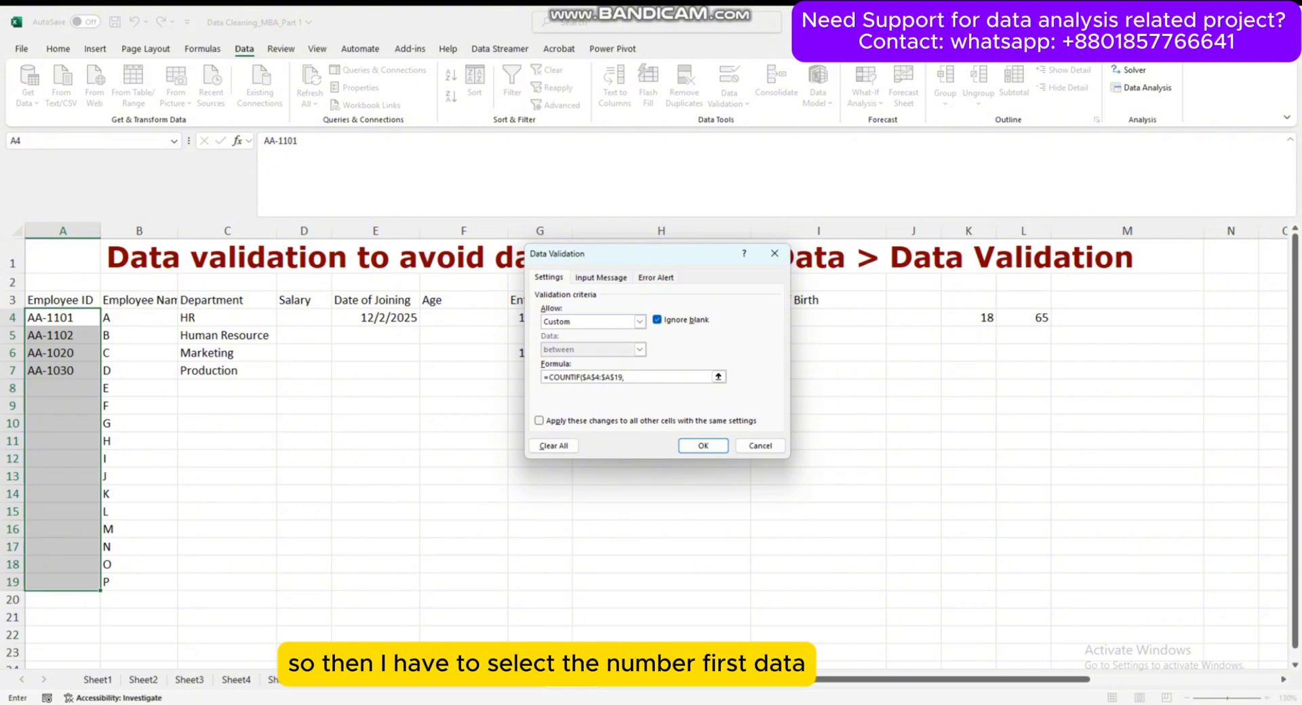
click(62, 318)
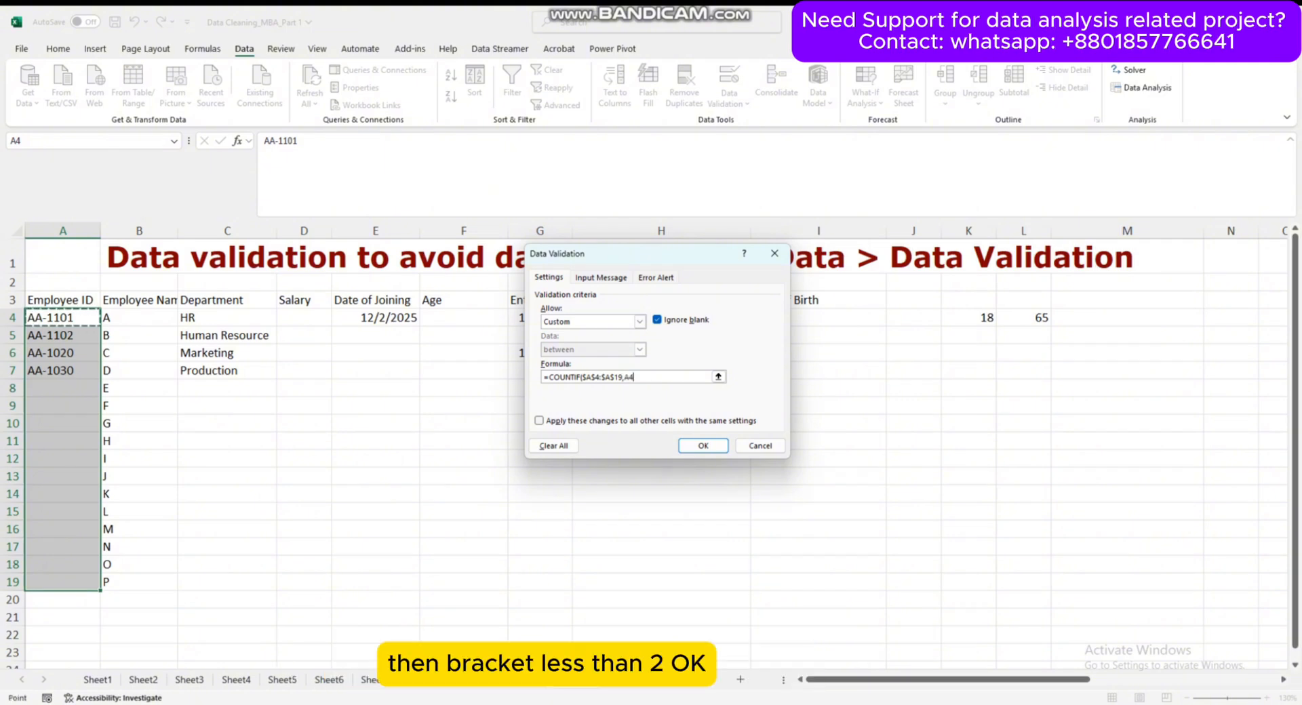
text()<2)
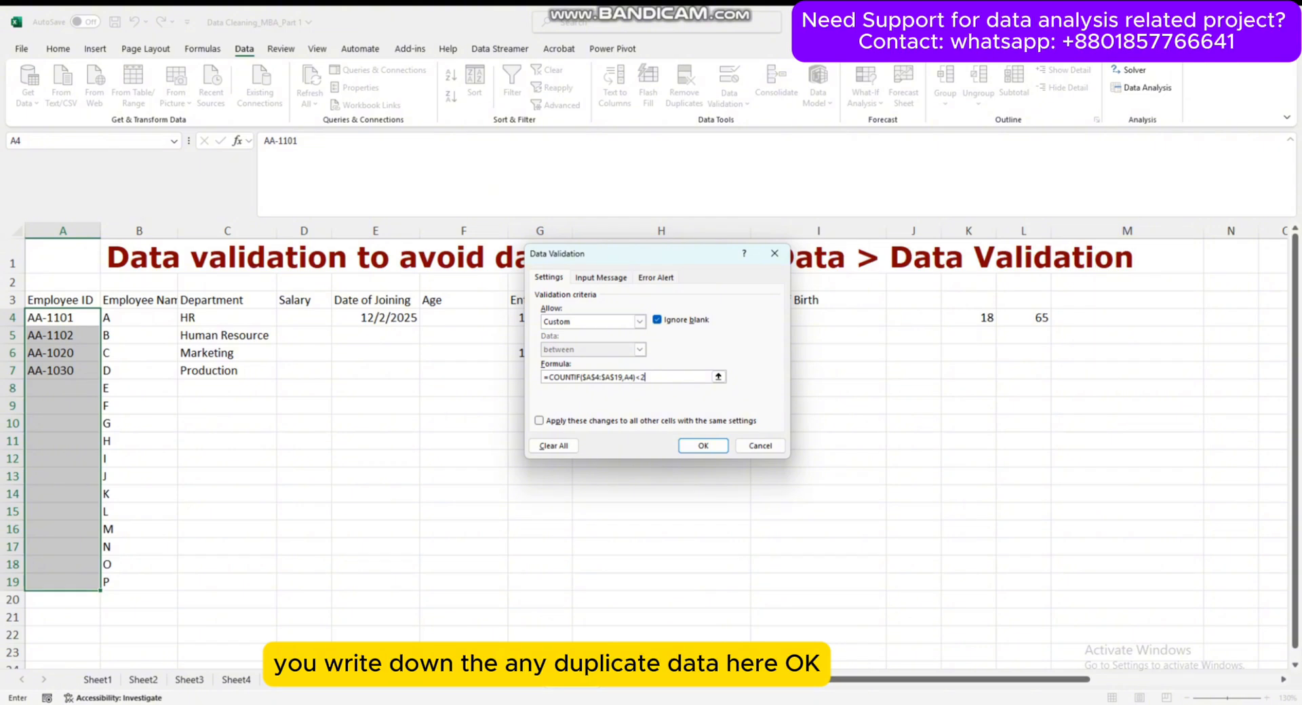
click(703, 445)
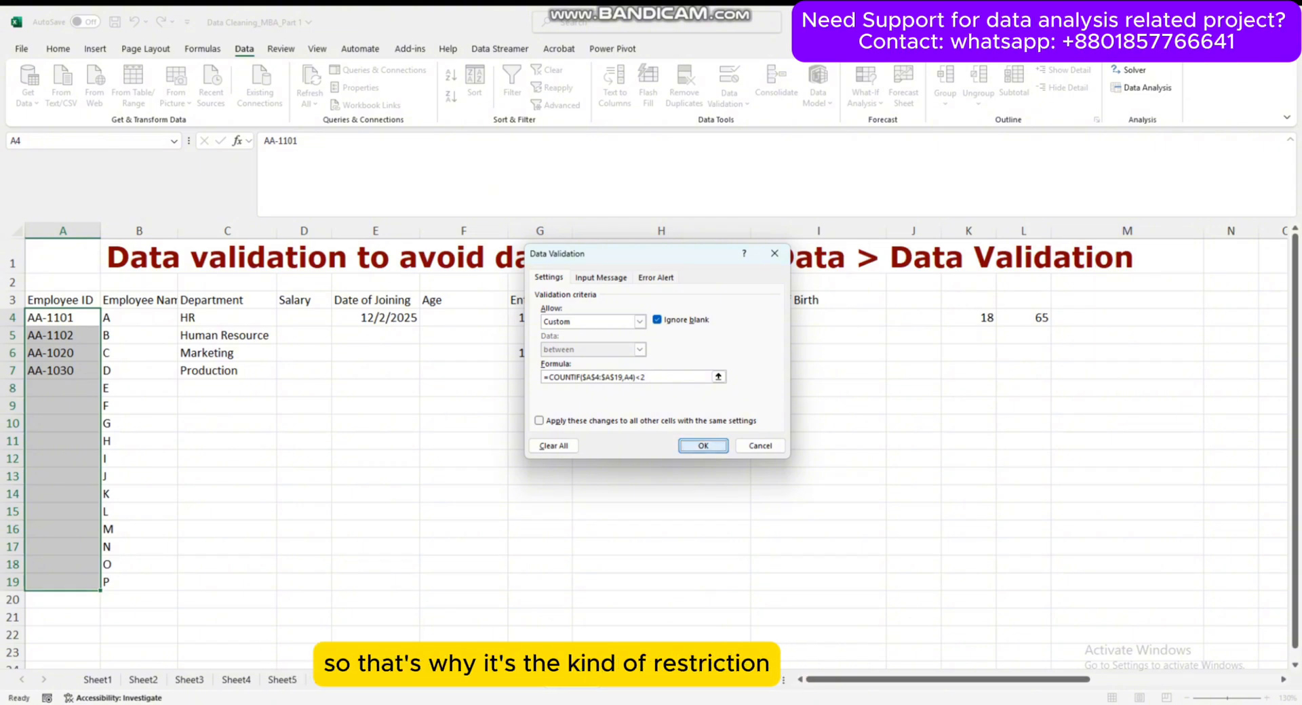
Try to enter a duplicate of the employee ID from A7 in cell A8, then discard the entry.
click(63, 388)
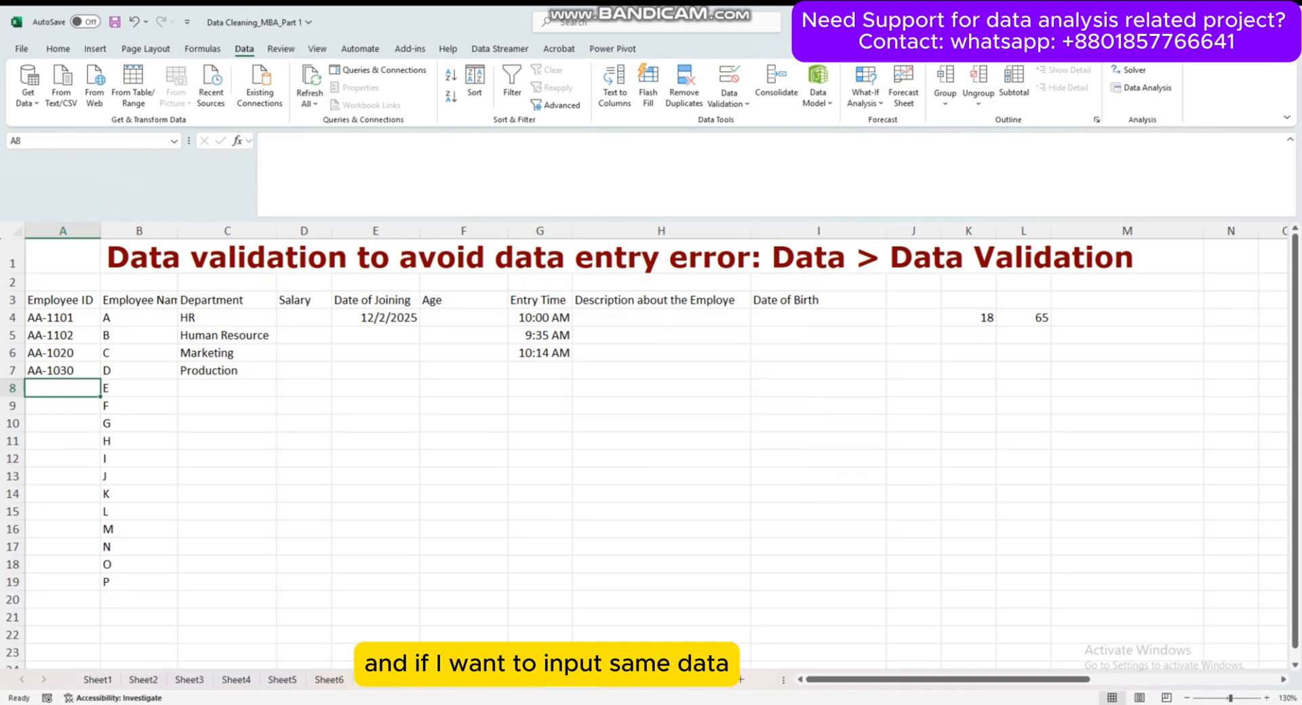
text(A)
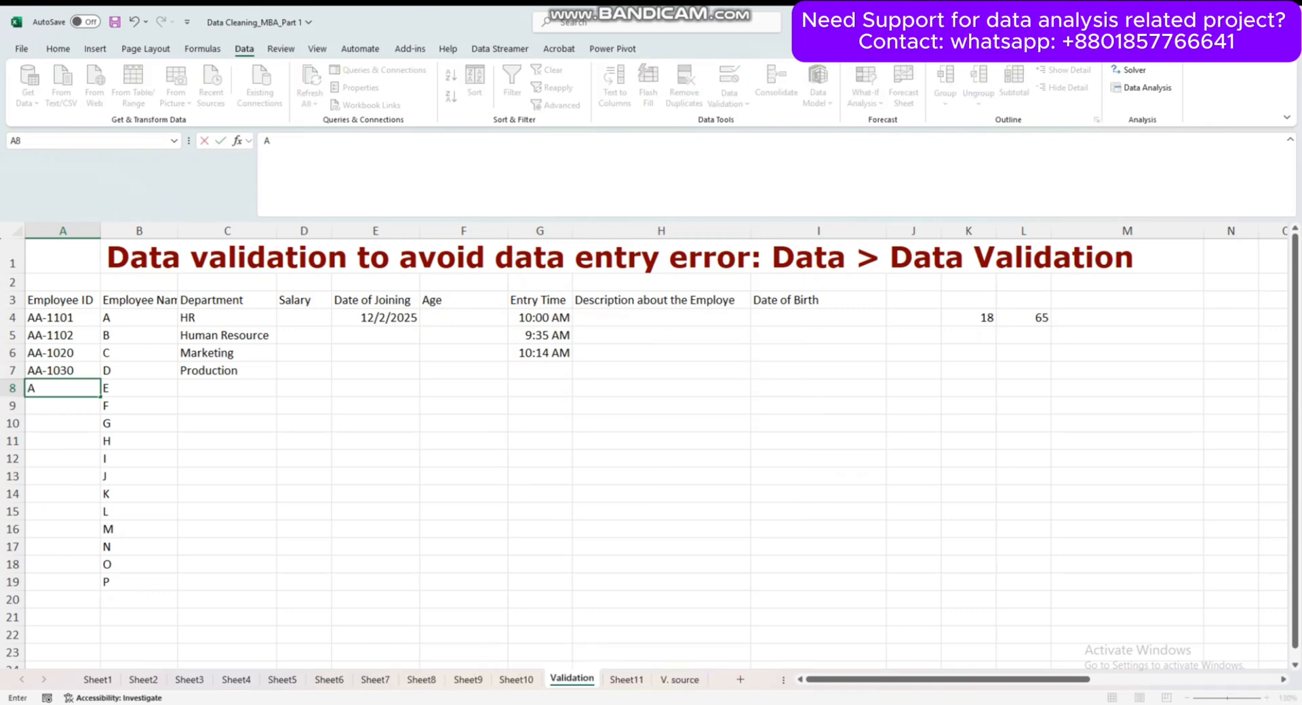
text(A-)
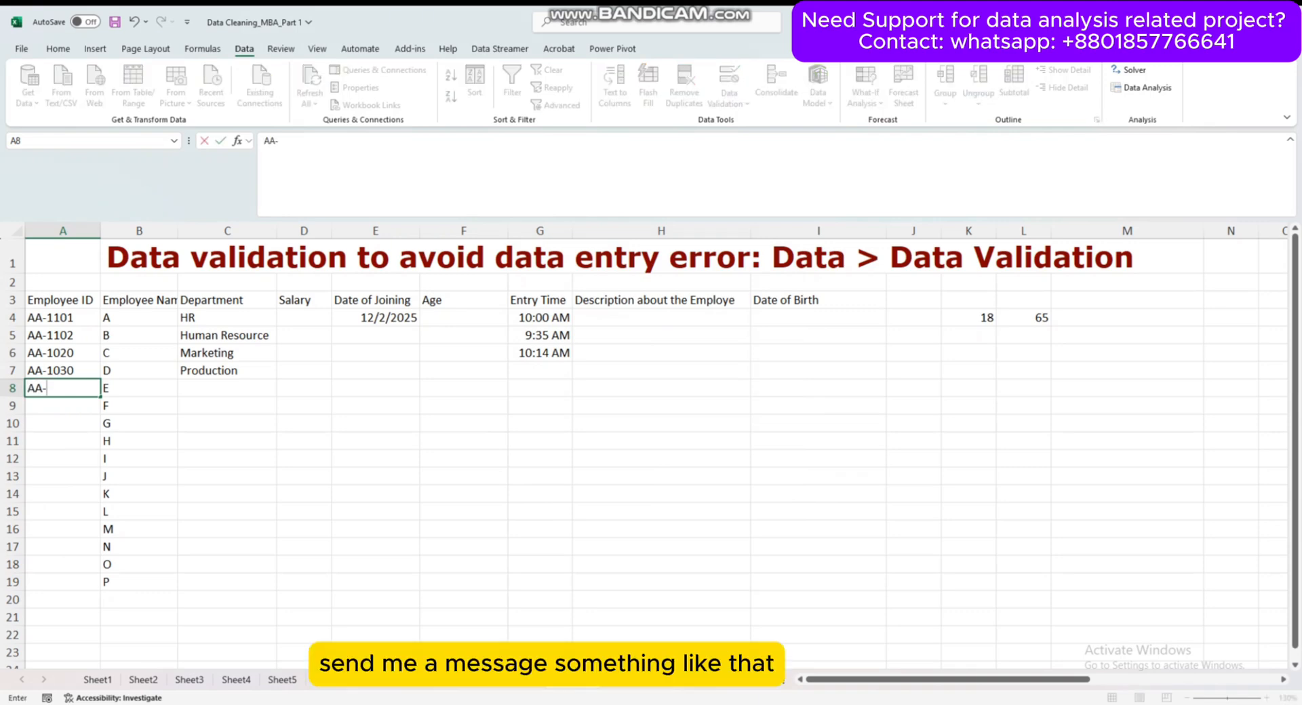
text(1030)
key(Return)
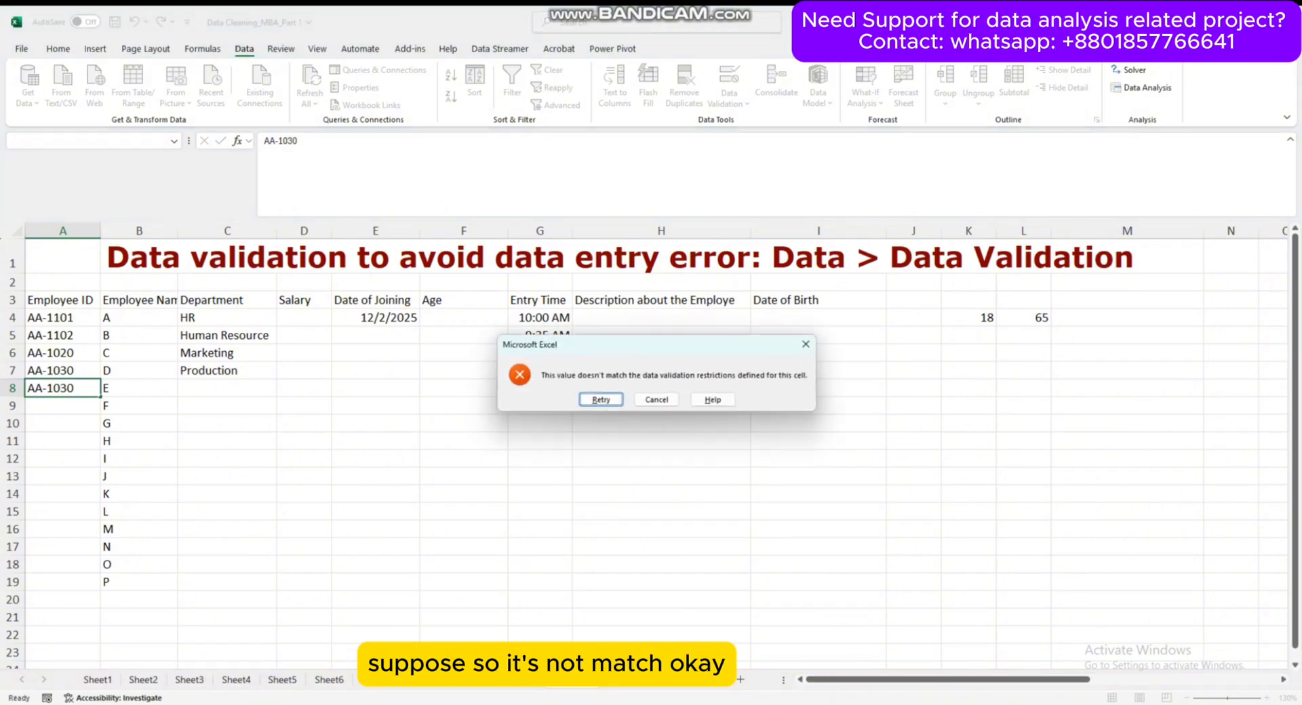
click(805, 345)
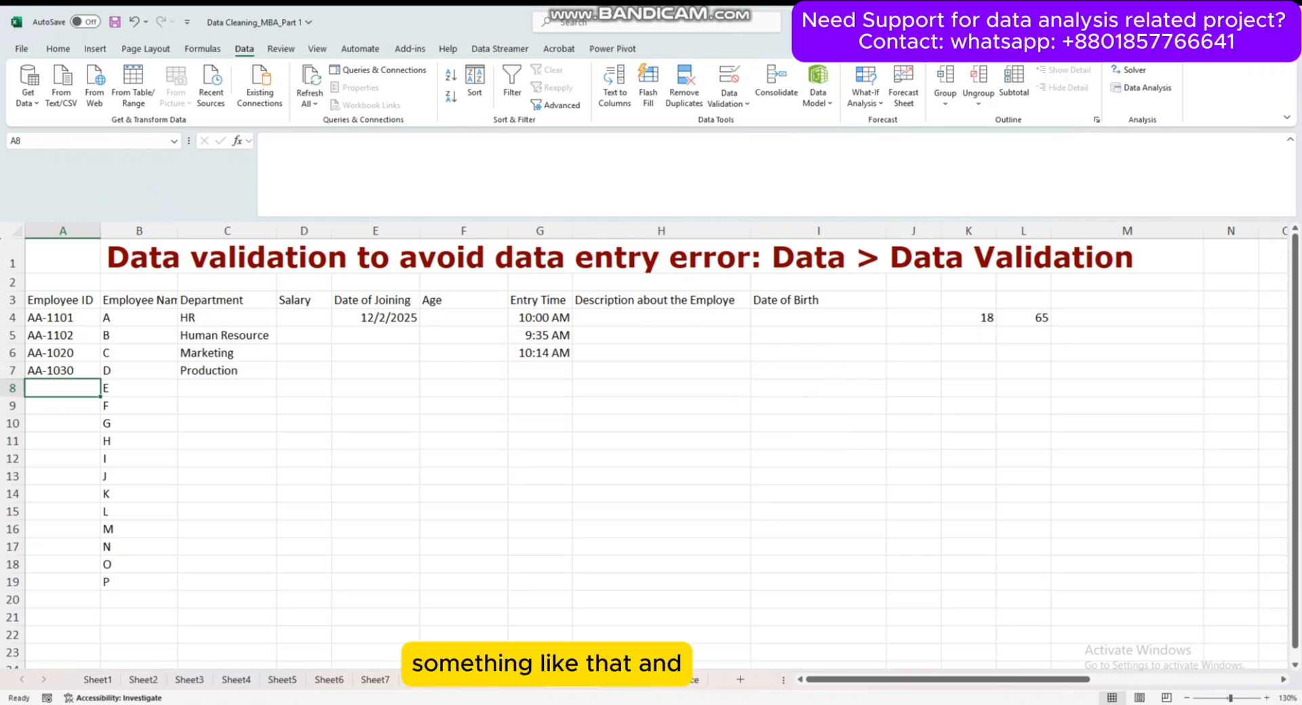
Set the Employee Name cells B4:B19 to custom data validation and begin the formula with =ist.
drag(63, 317, 62, 495)
drag(139, 317, 139, 583)
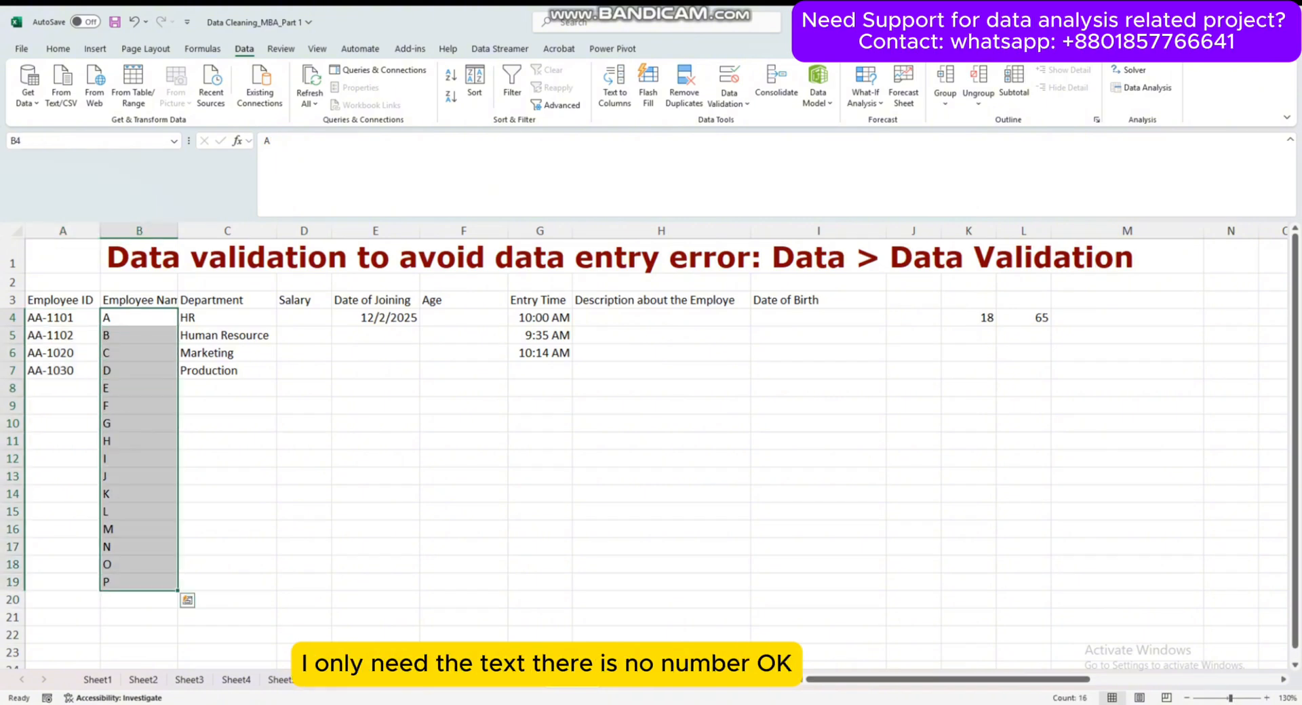
click(728, 80)
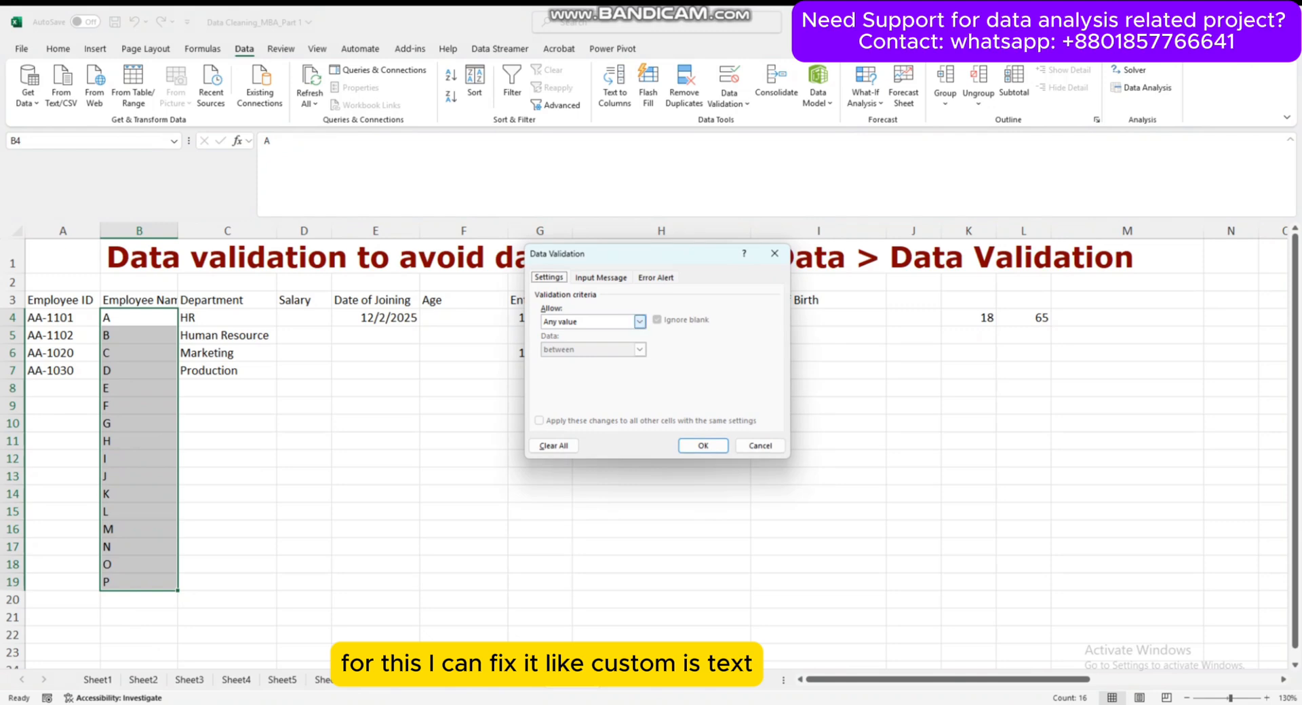
click(639, 322)
click(589, 396)
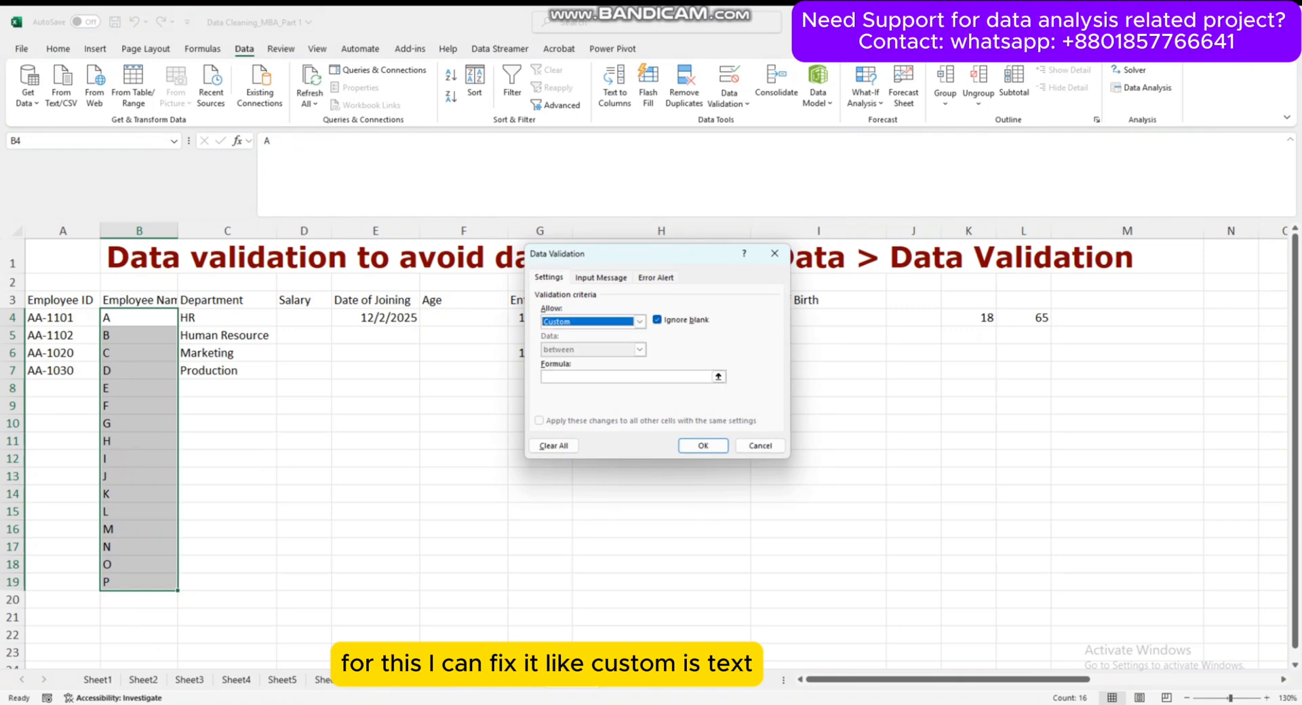
click(597, 377)
text(=ist)
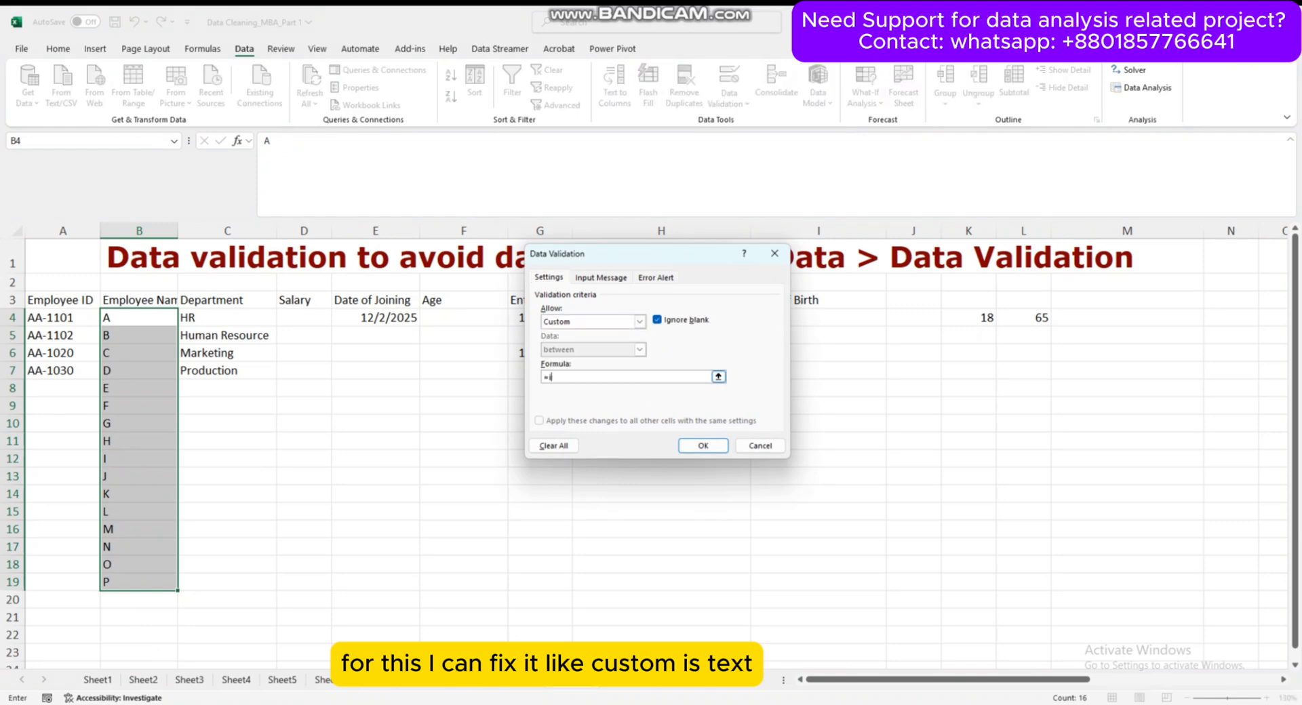